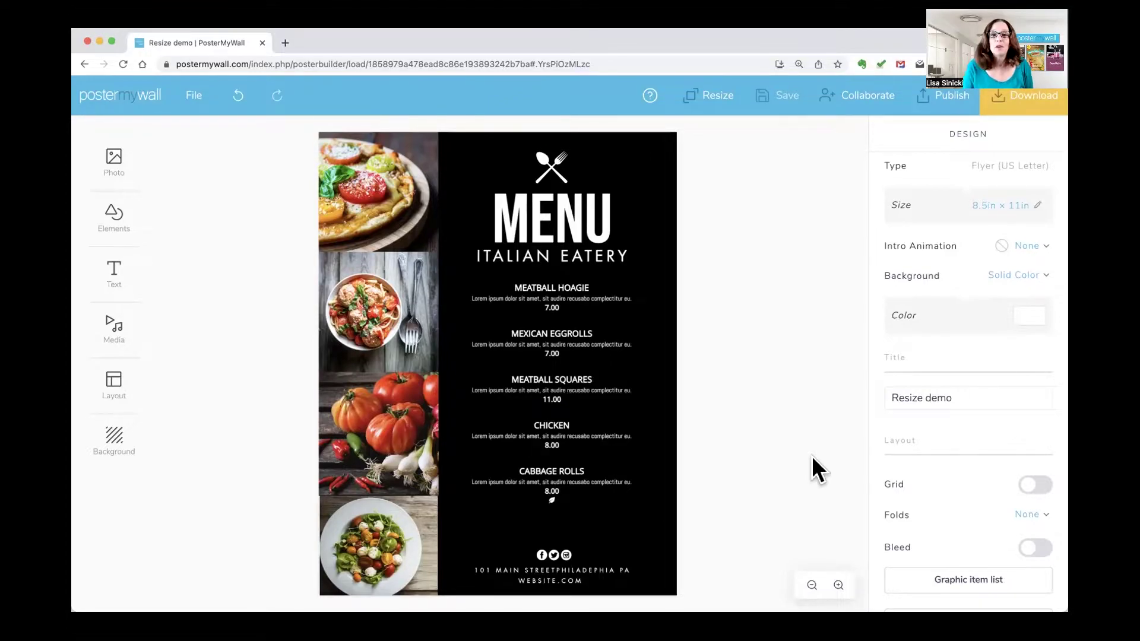
Pick Digital Display (9:16) as the new size for a copy of the menu design.
click(713, 93)
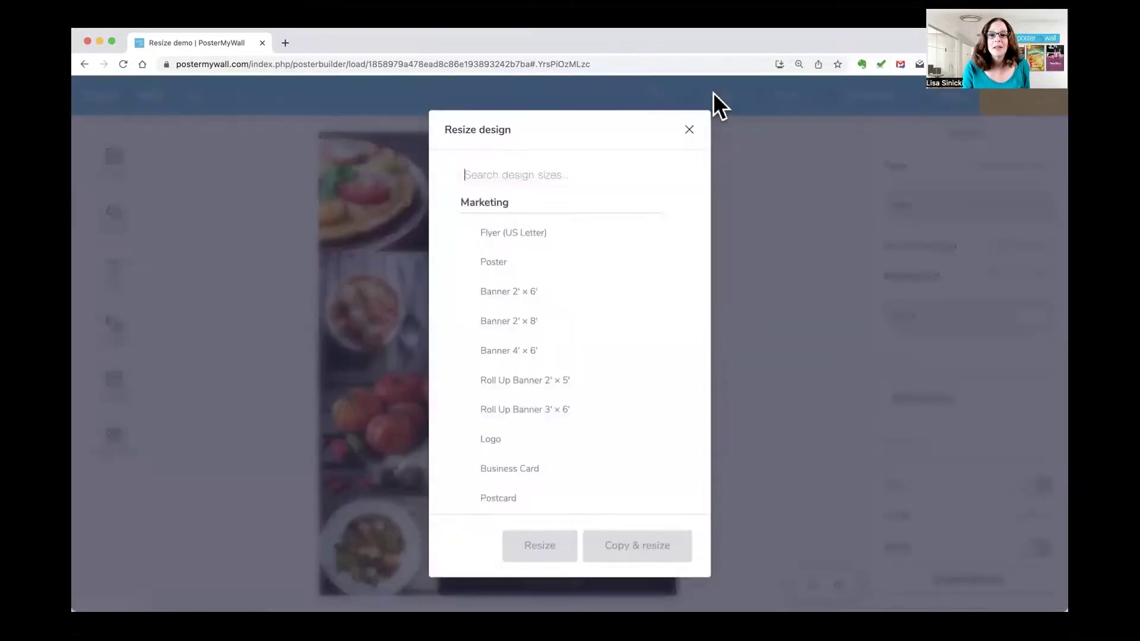
scroll(580, 389, down, 6)
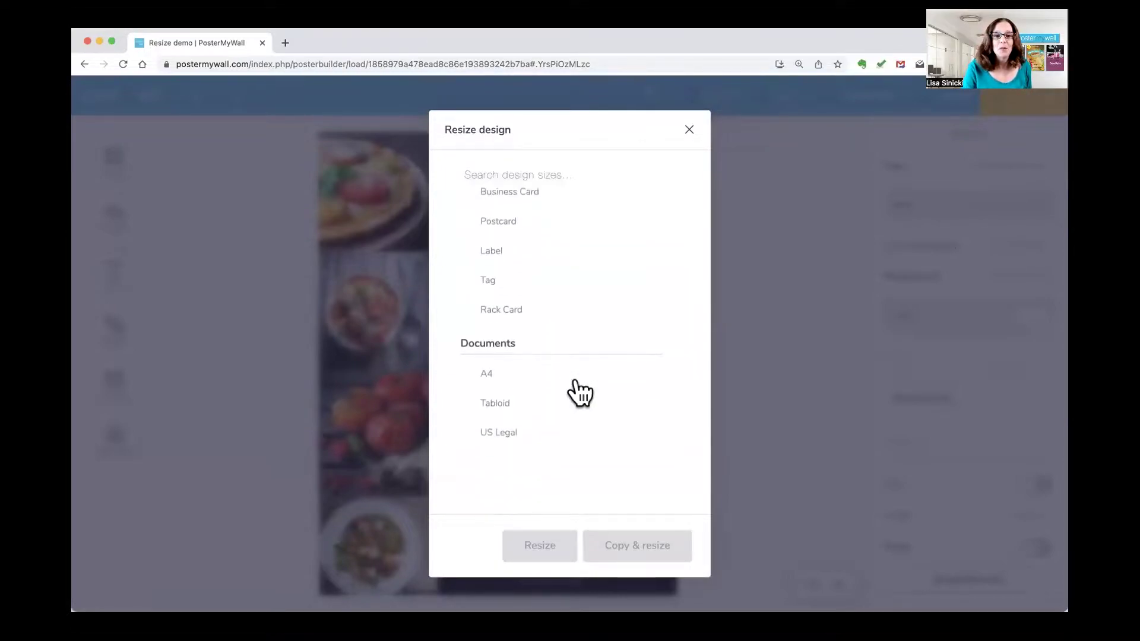
scroll(580, 390, down, 5)
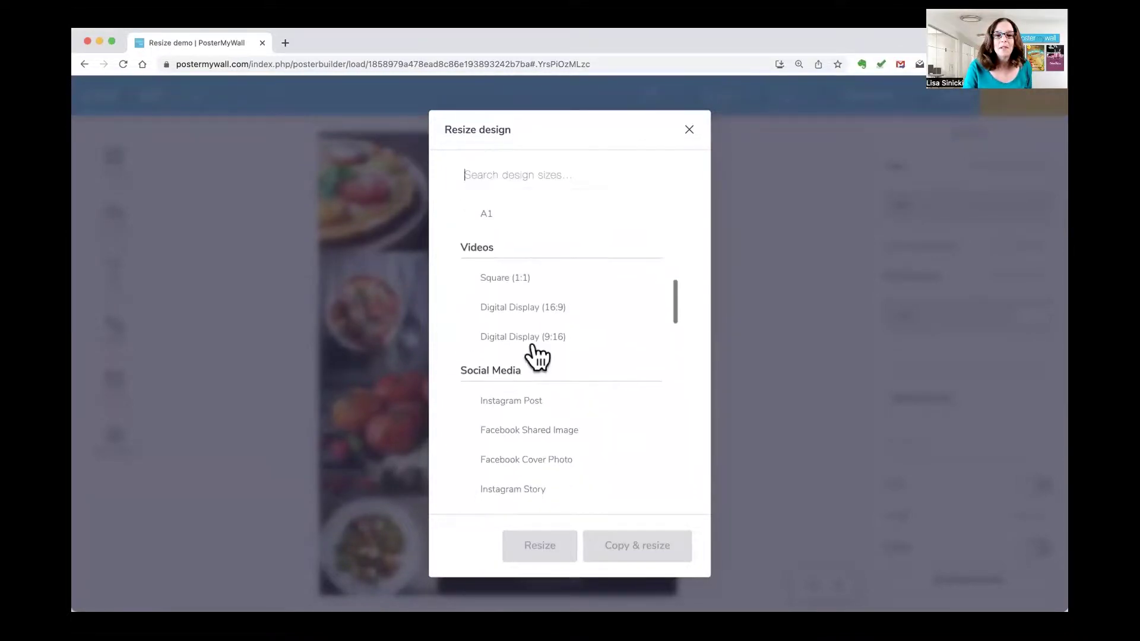
click(513, 344)
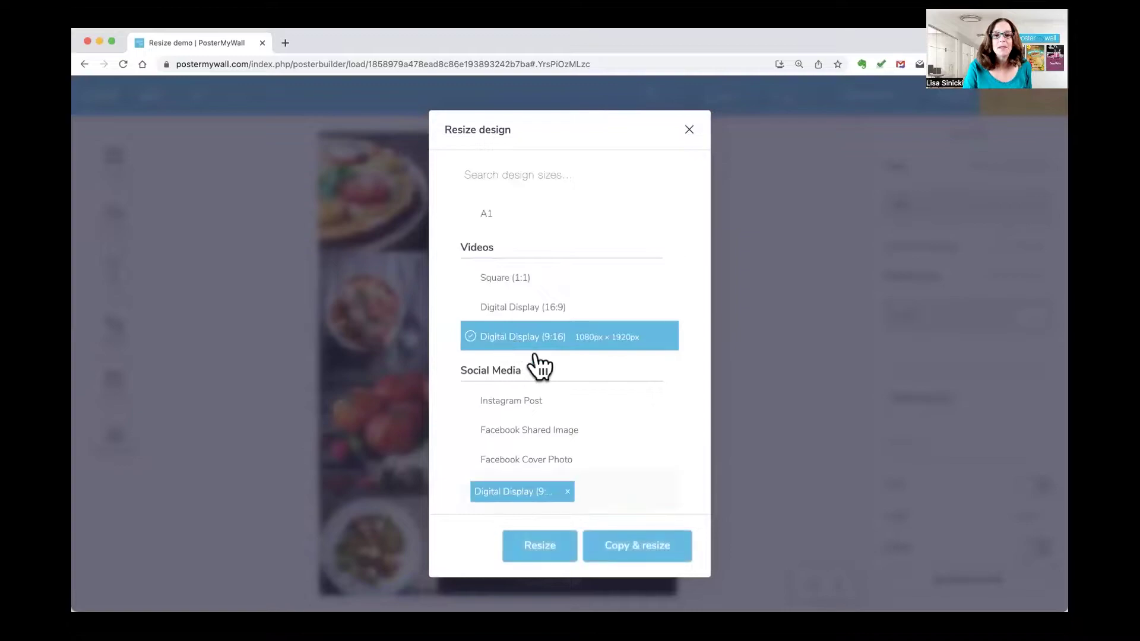
Create the 1080 × 1920 px copy 'Resize demo (1)' in a new tab.
click(633, 549)
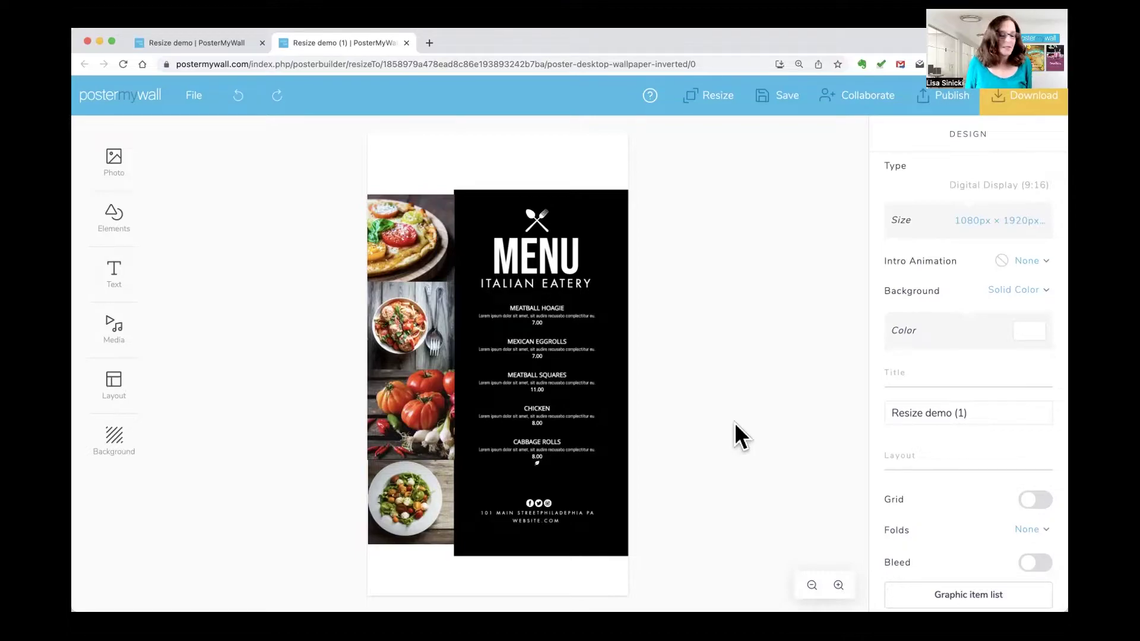
Delete the social media icons and the address and website text.
click(539, 505)
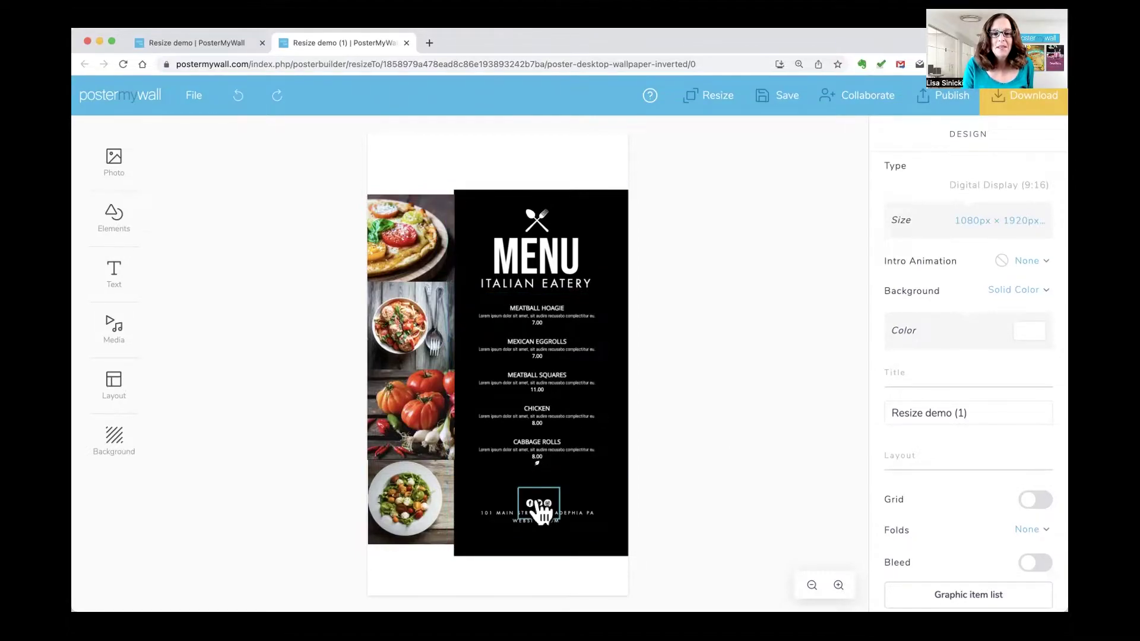
key(Delete)
click(536, 510)
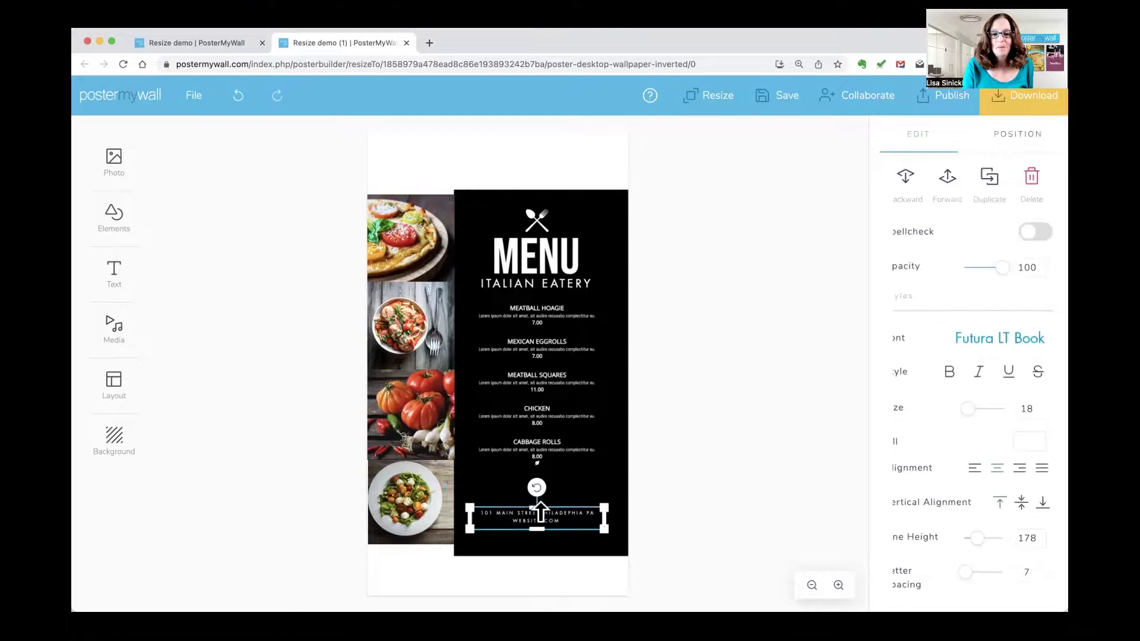
key(Delete)
Stretch the black panel to the page edges and send it behind the photos.
click(540, 505)
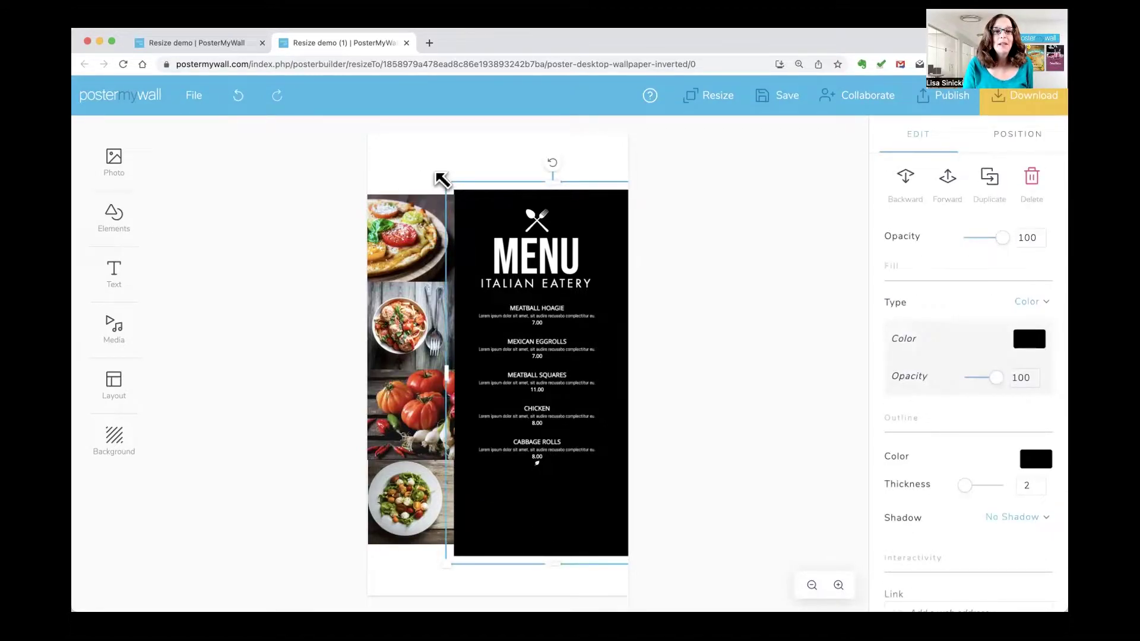
drag(442, 179, 364, 160)
click(363, 161)
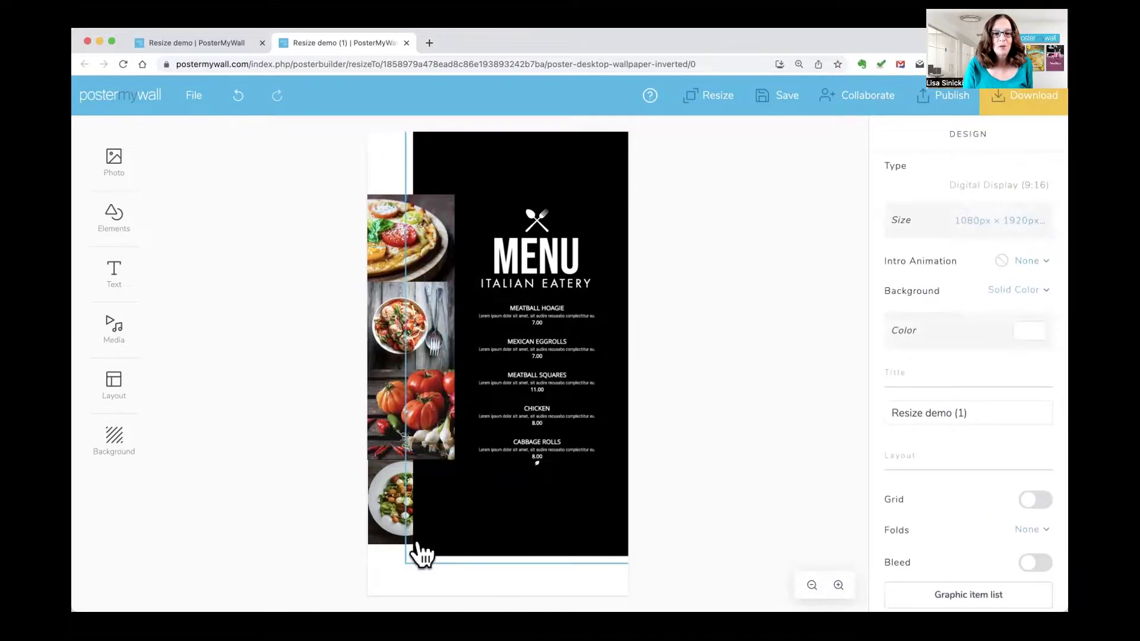
click(420, 561)
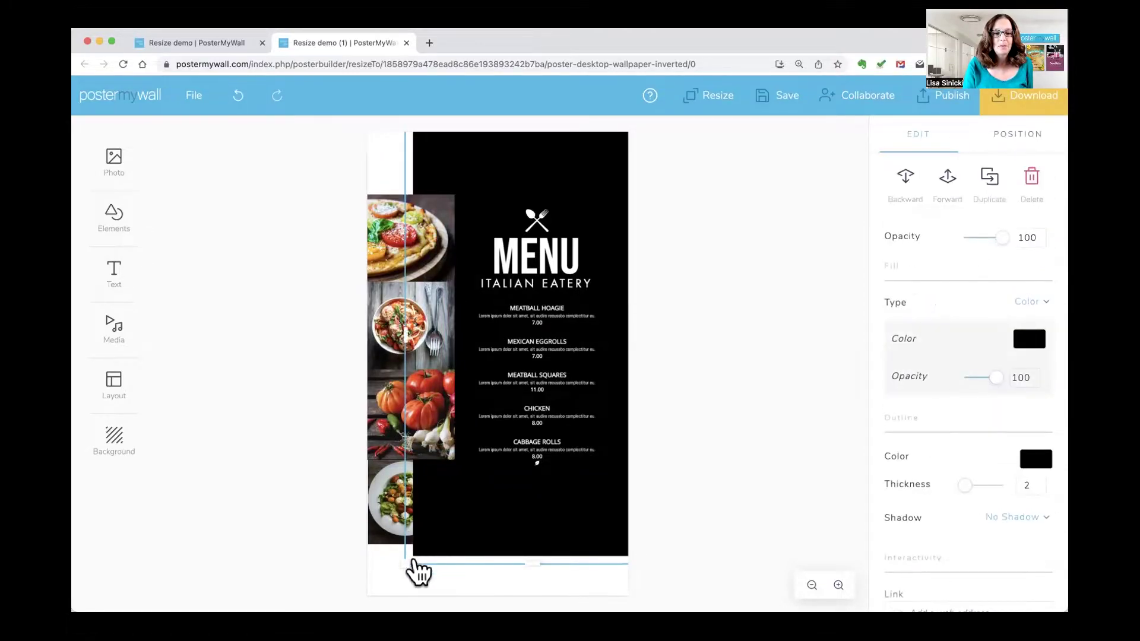
drag(414, 561, 368, 595)
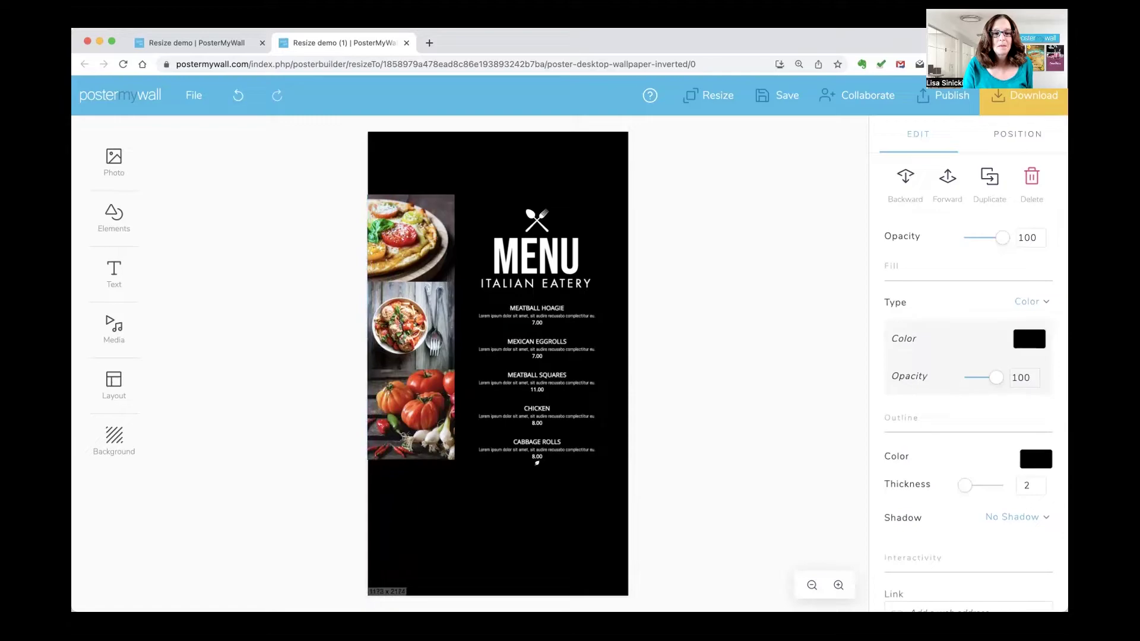
click(782, 503)
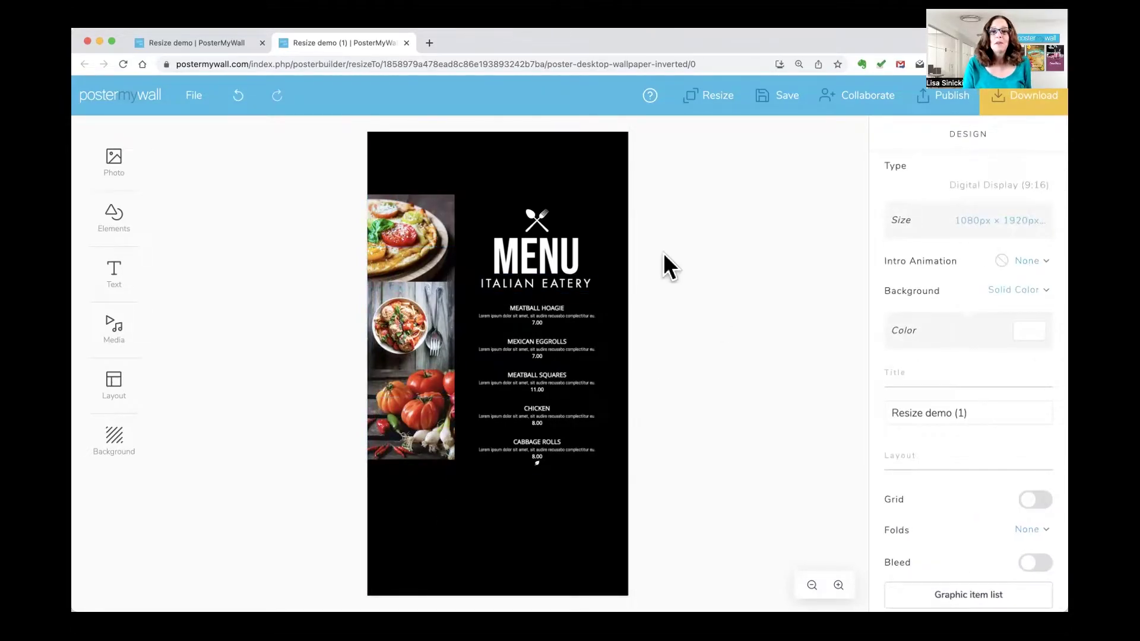
click(578, 166)
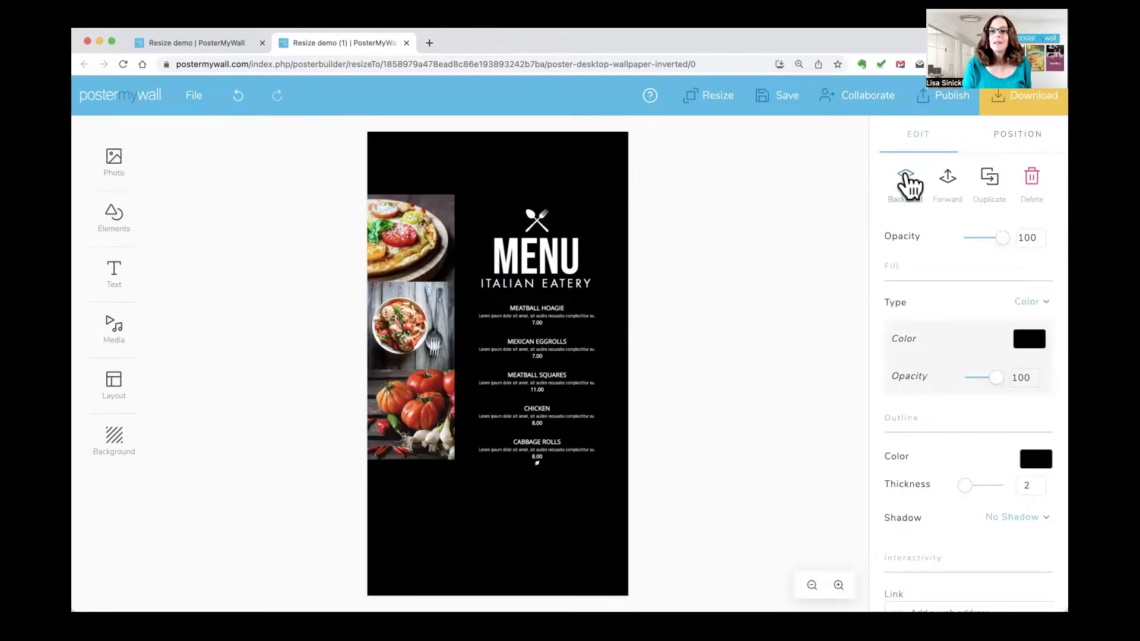
click(907, 182)
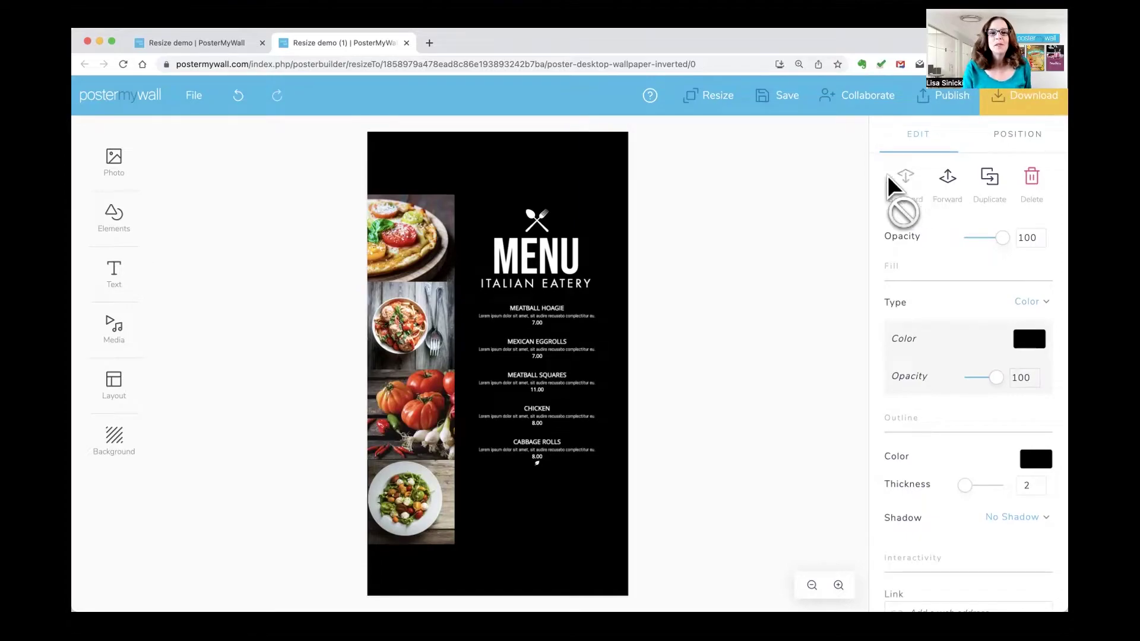
Move the icon, MENU, ITALIAN EATERY, item list and four photos together to the page top.
click(537, 220)
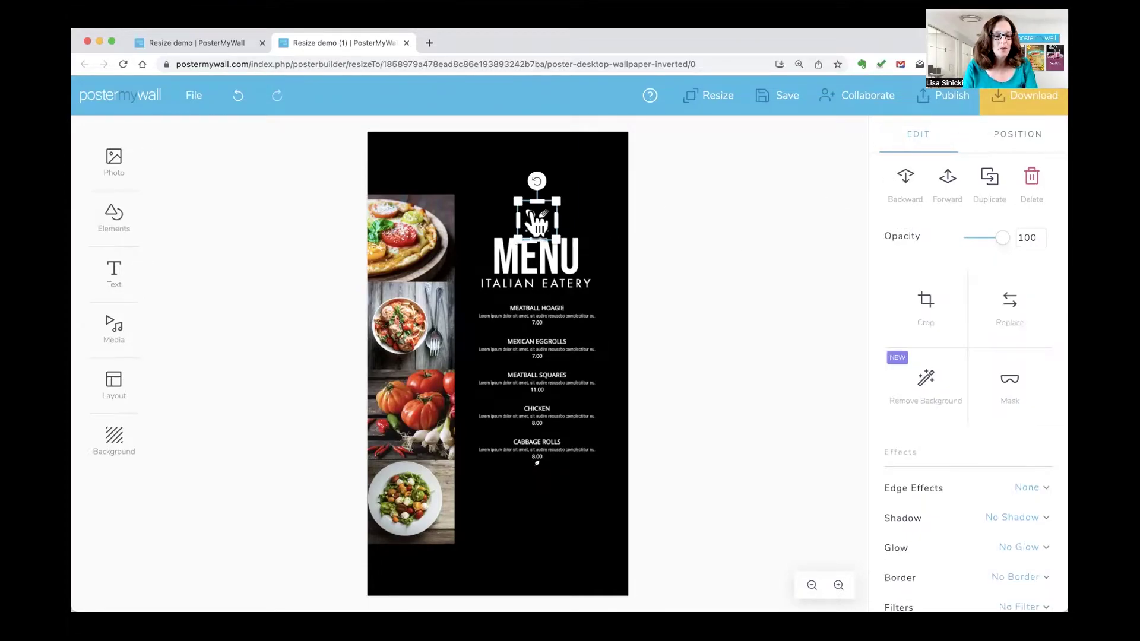
shift+click(536, 256)
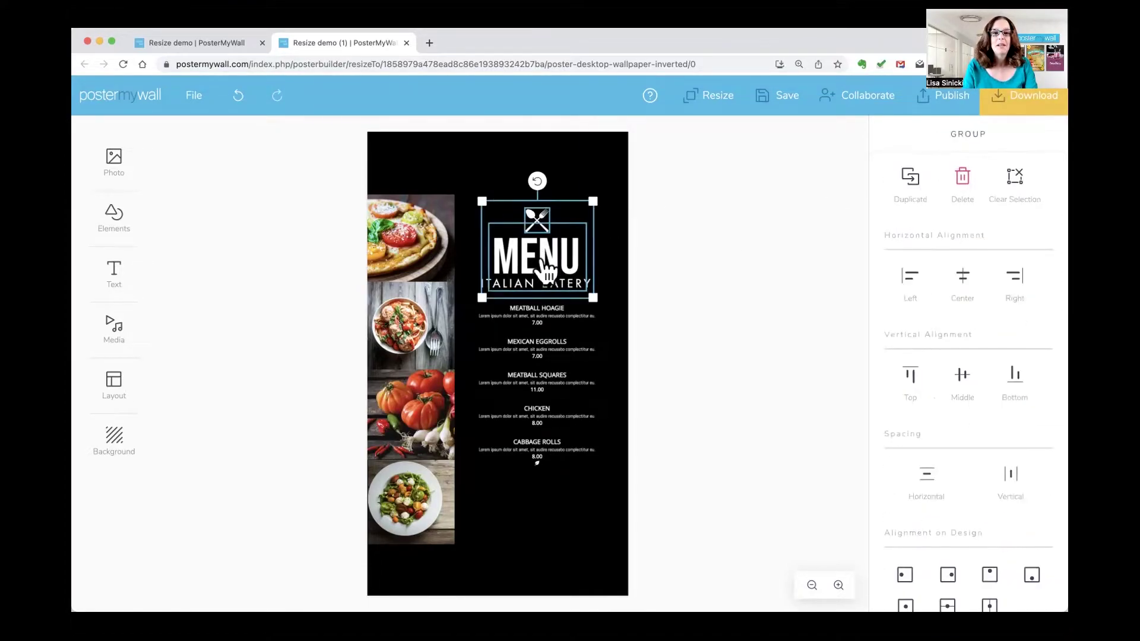
shift+click(539, 289)
shift+click(543, 326)
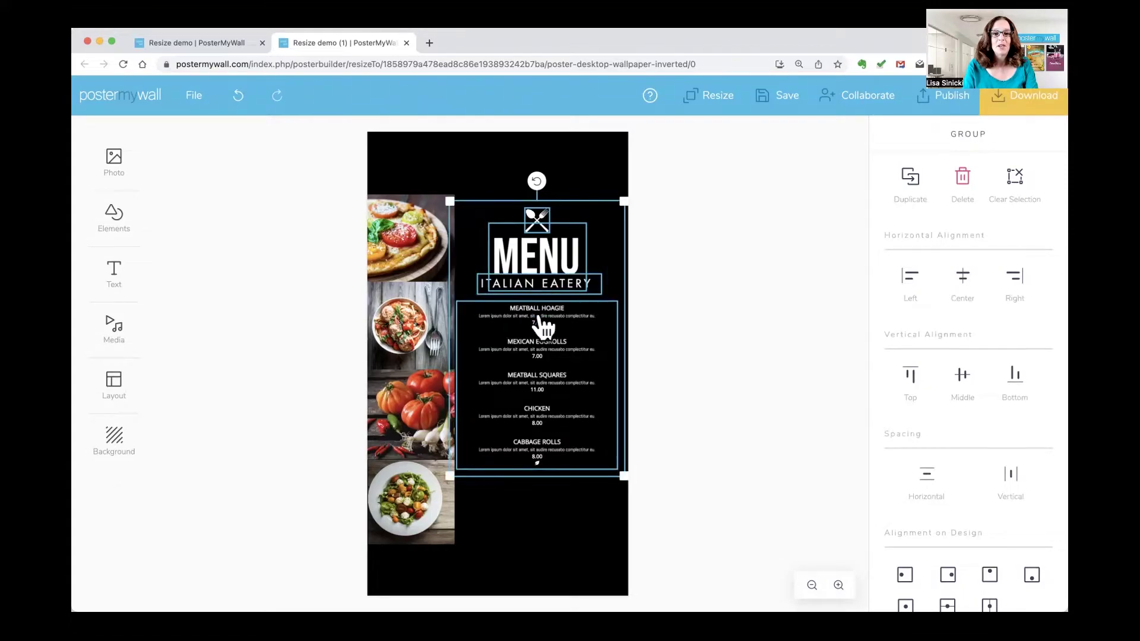
shift+click(401, 242)
shift+click(402, 327)
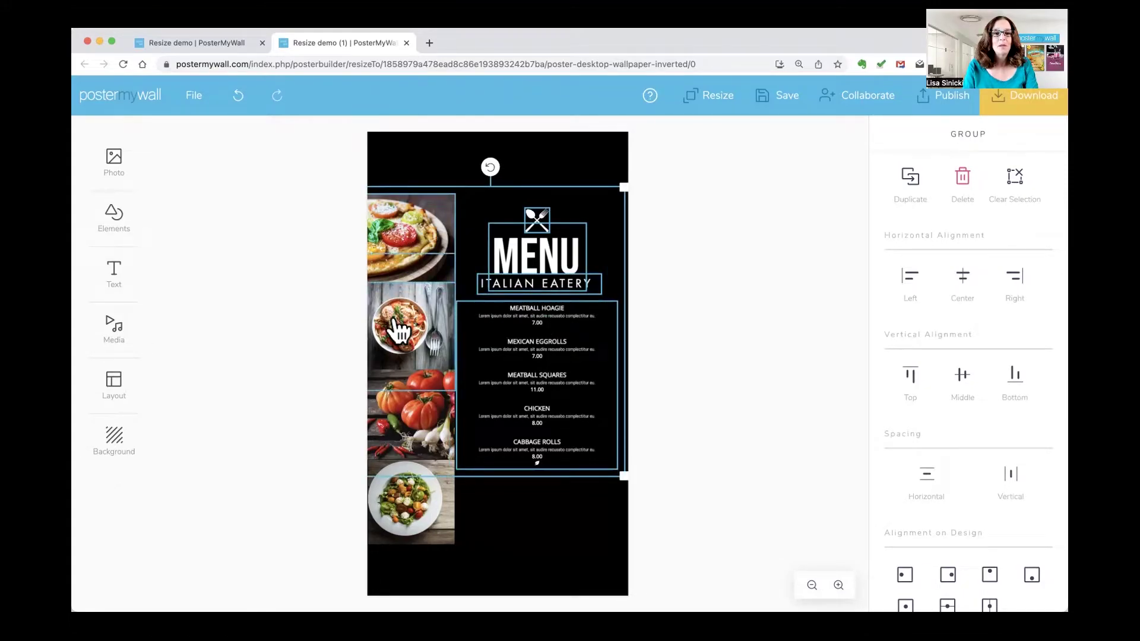
shift+click(411, 409)
shift+click(423, 500)
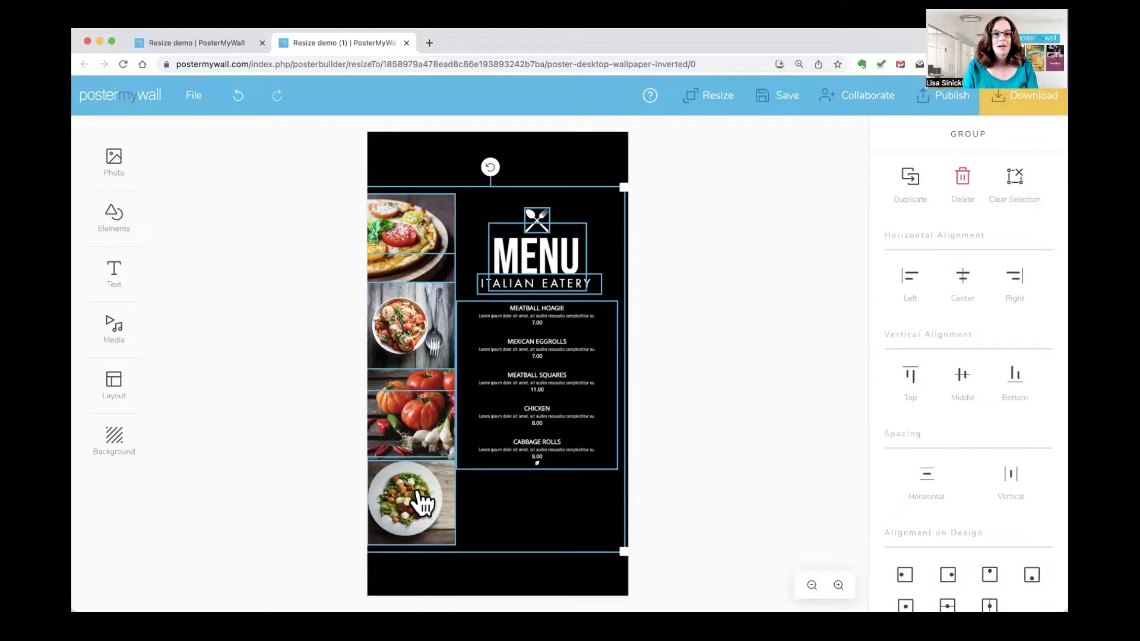
drag(422, 501, 420, 429)
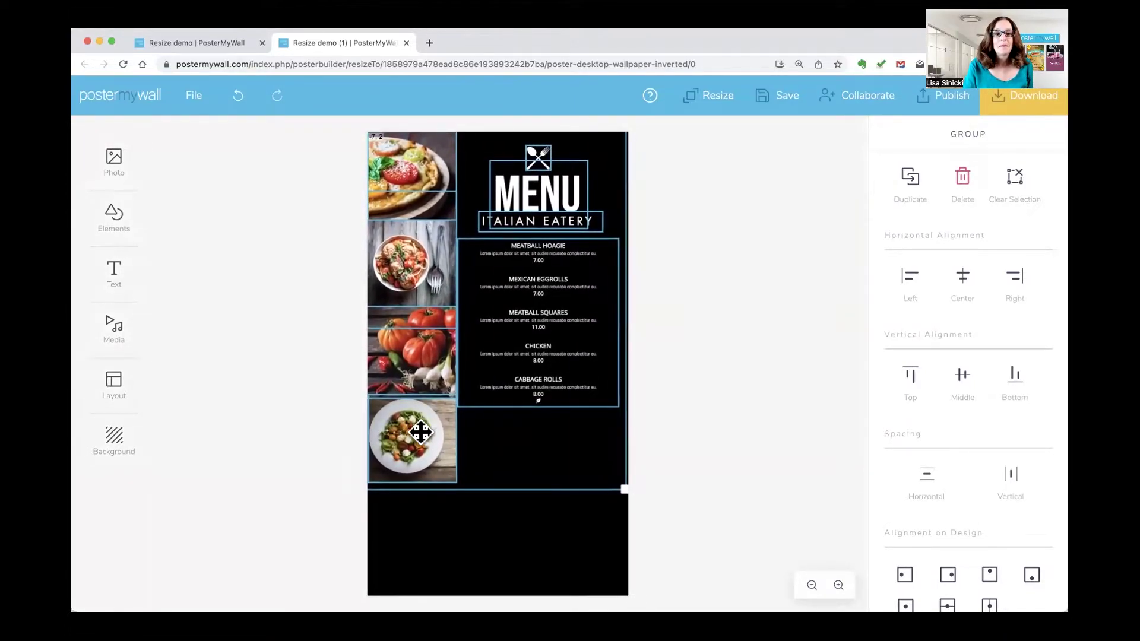
click(717, 462)
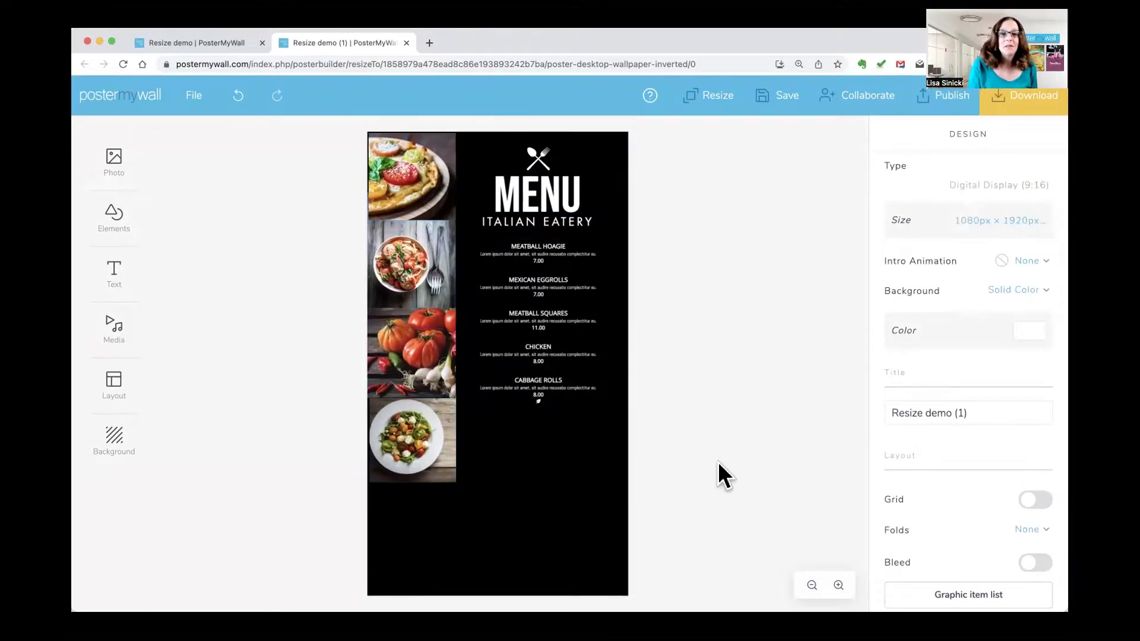
Delete the salad photo at the bottom of the left photo strip.
click(440, 443)
drag(464, 492, 542, 505)
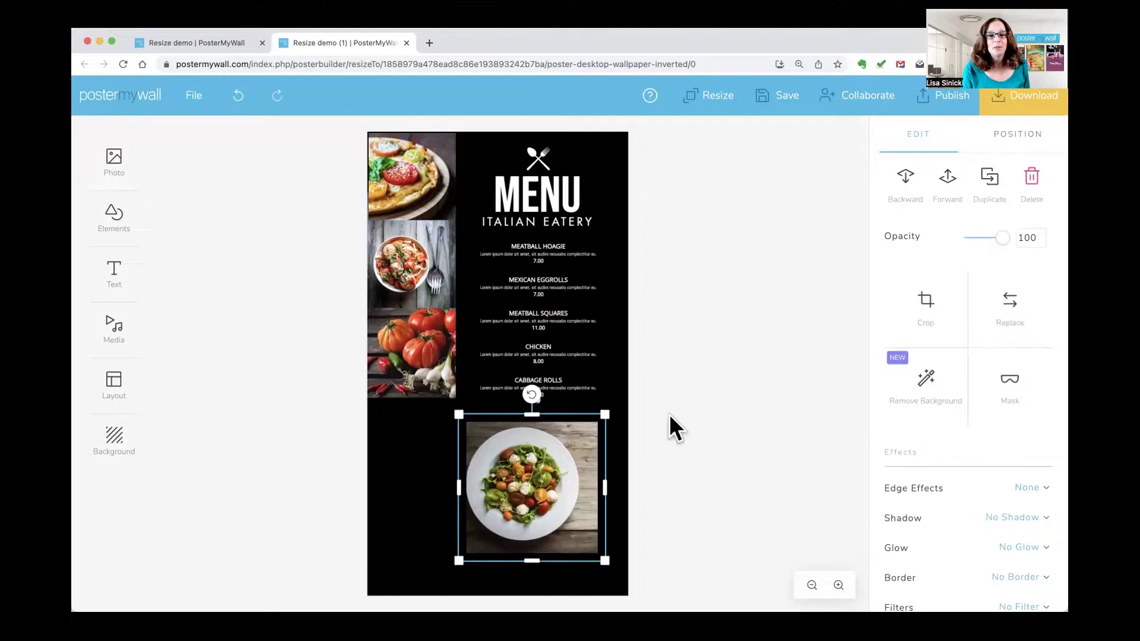
key(Delete)
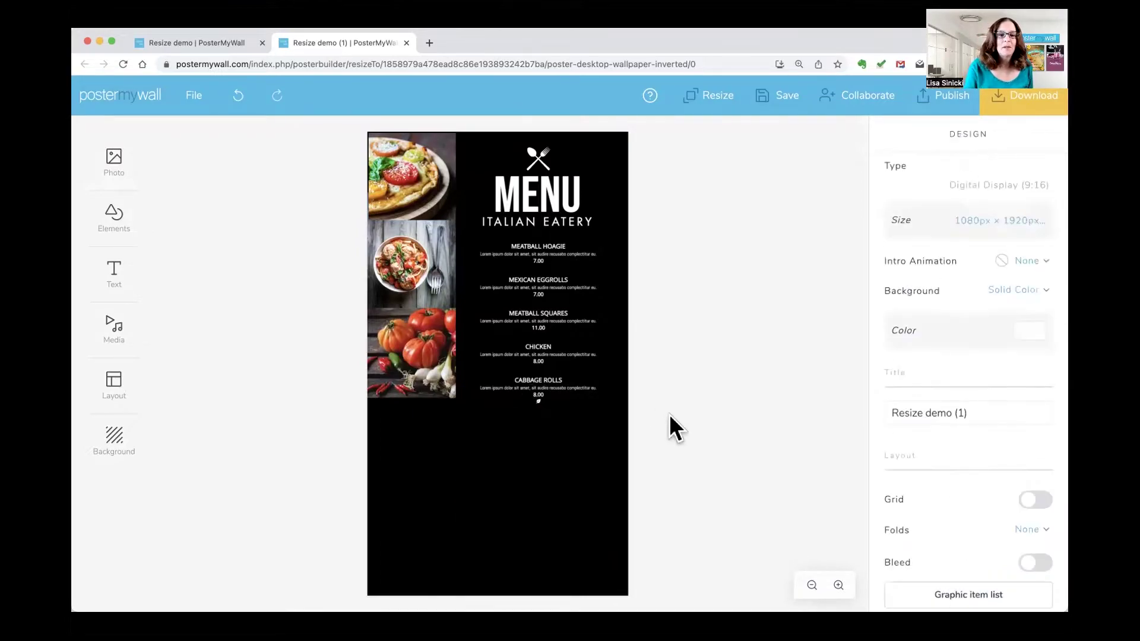
Add the 5-second sliced-pizza stock video from a 'pizza' search as a slideshow.
click(117, 328)
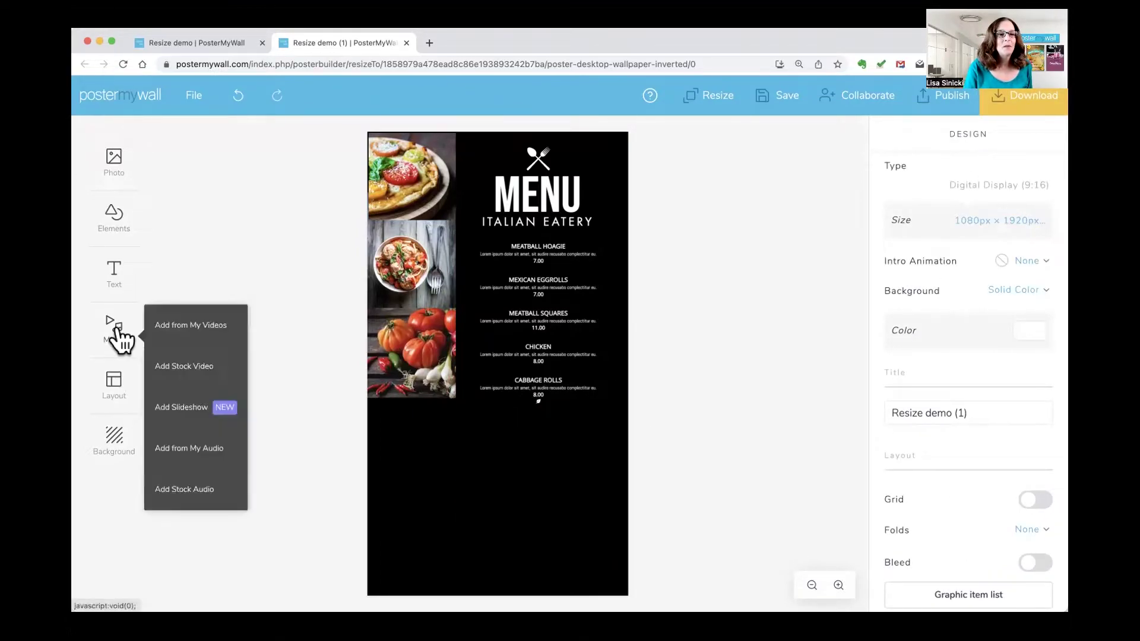
click(184, 405)
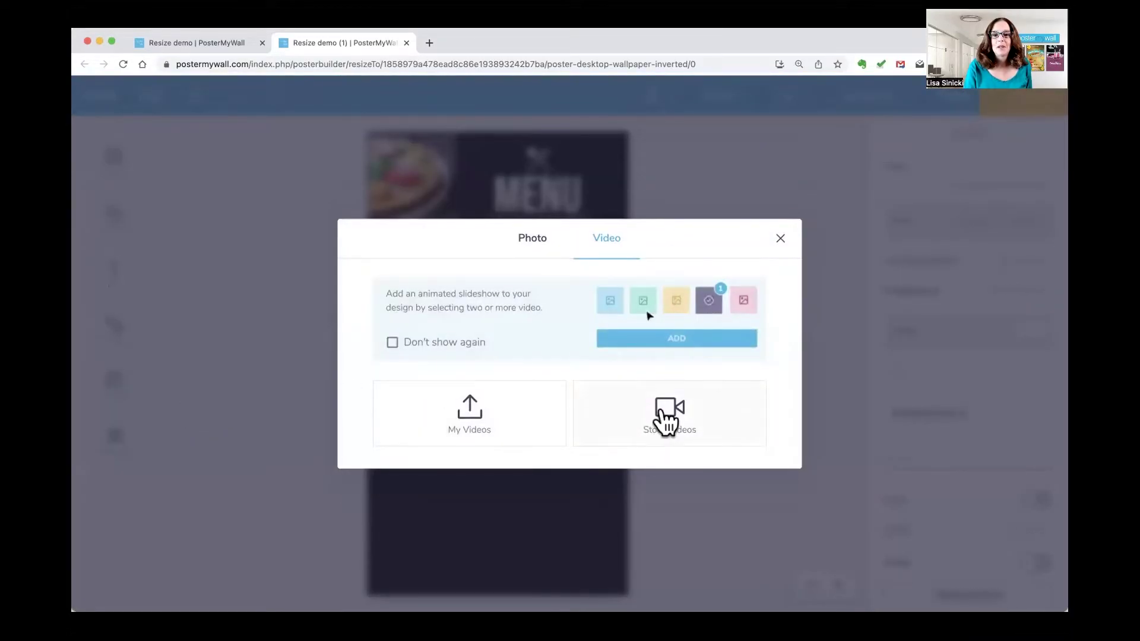
click(666, 412)
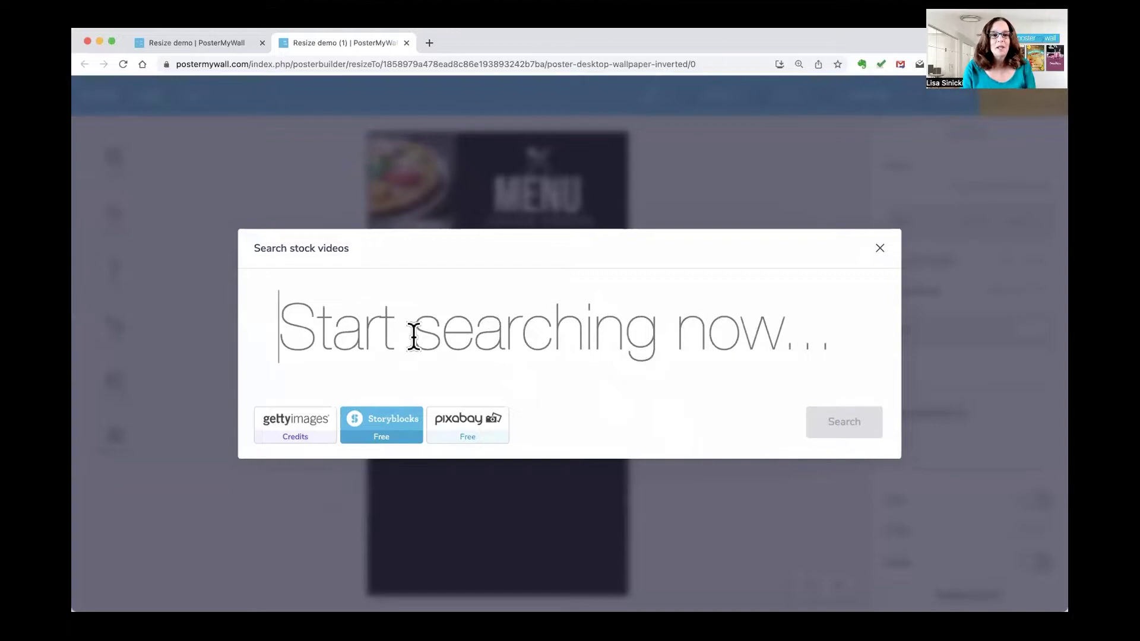
text(pizza)
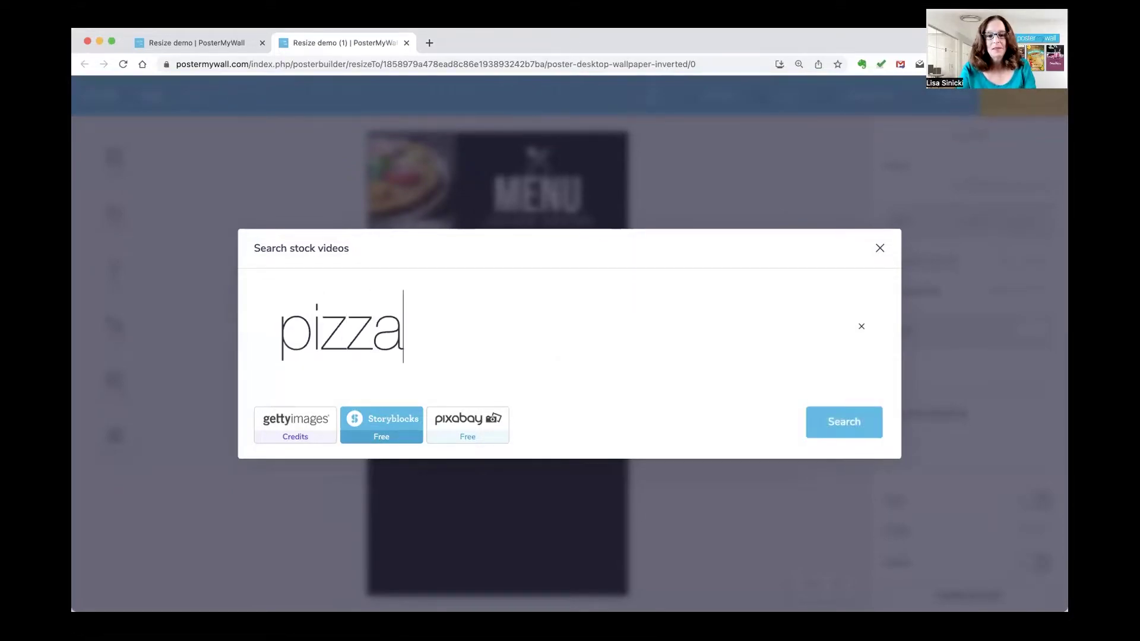
key(Return)
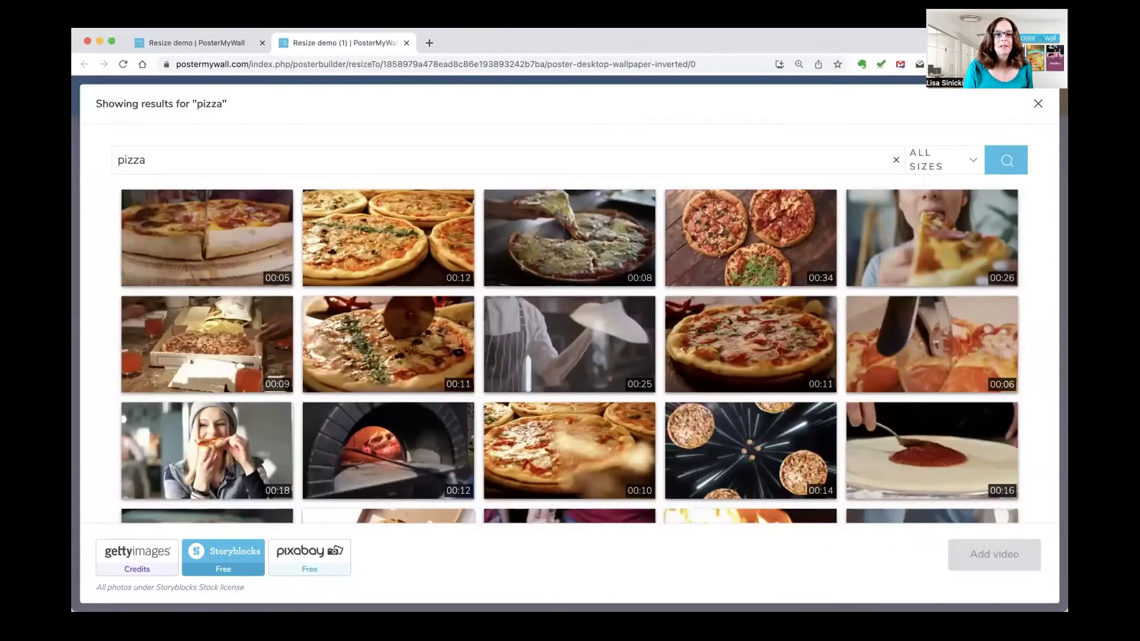
click(207, 238)
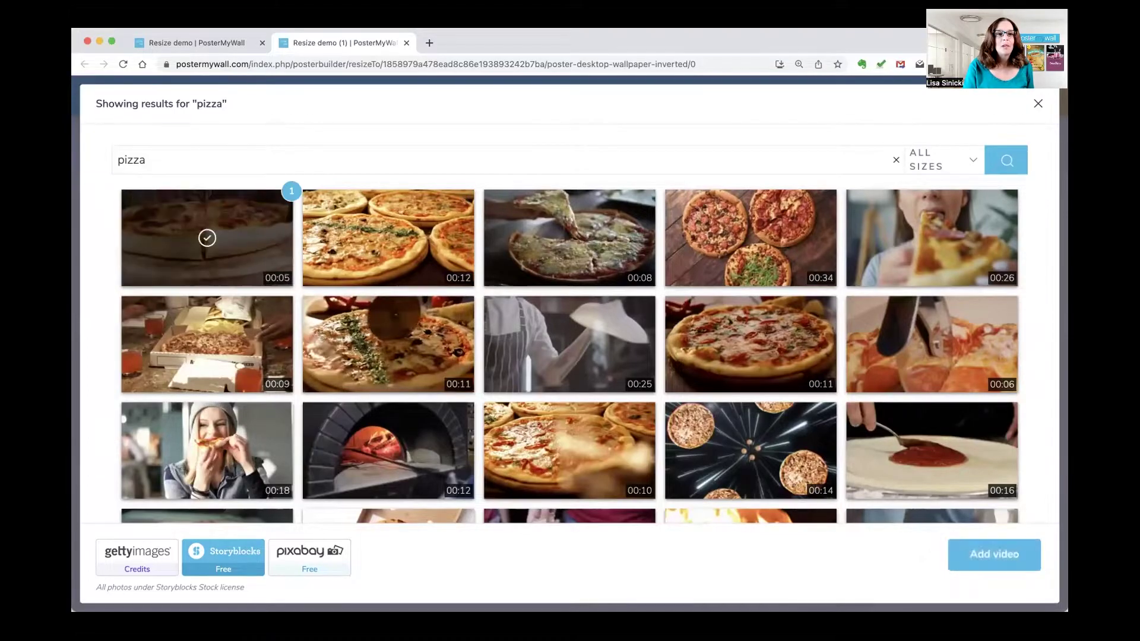
click(994, 554)
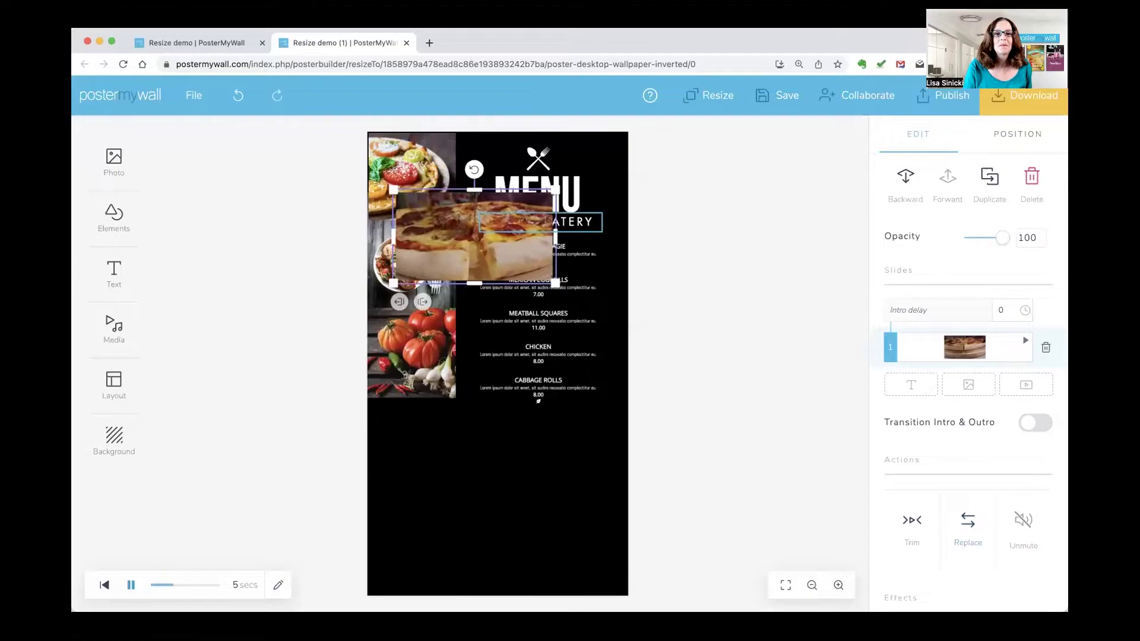
Move the pizza video to the bottom and widen it to the full page width.
drag(473, 238, 449, 460)
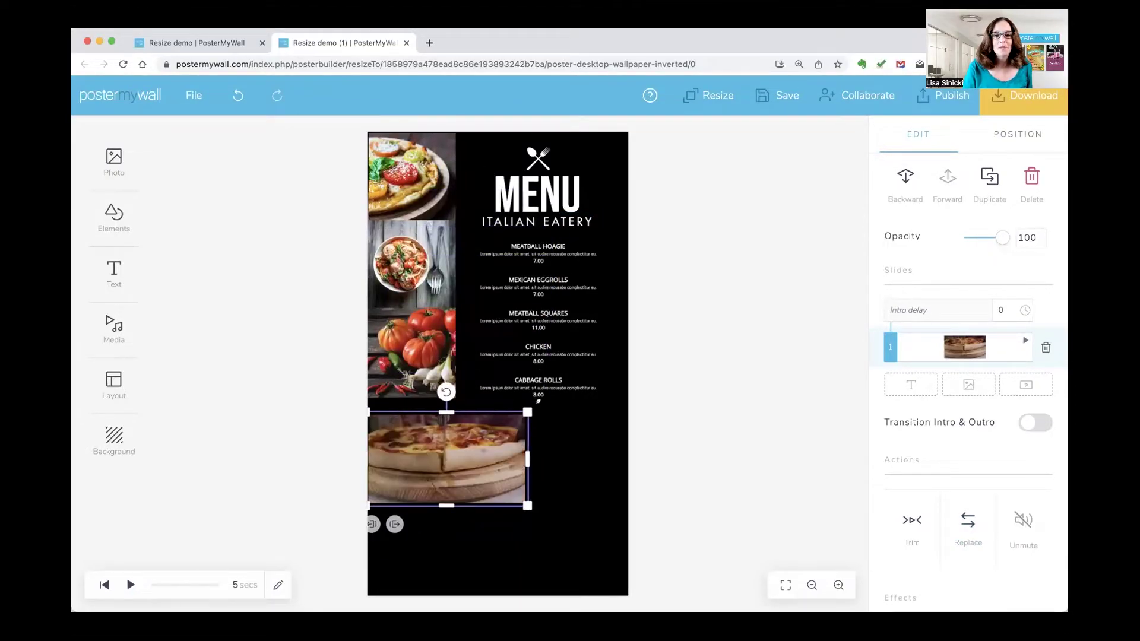
drag(527, 505, 627, 573)
click(713, 534)
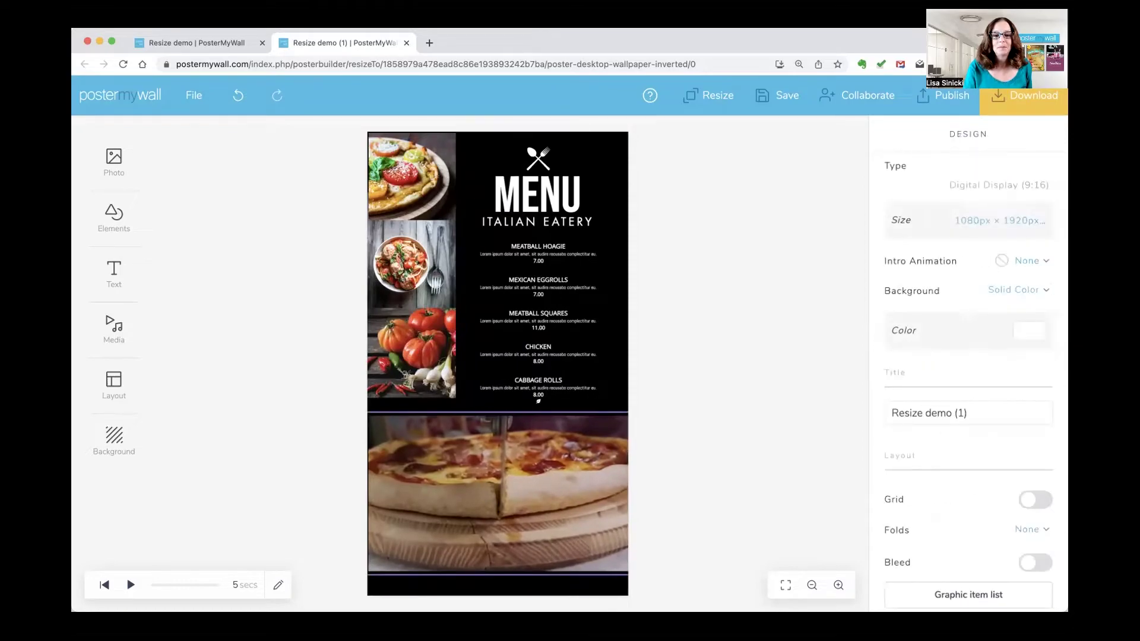
drag(497, 505, 496, 529)
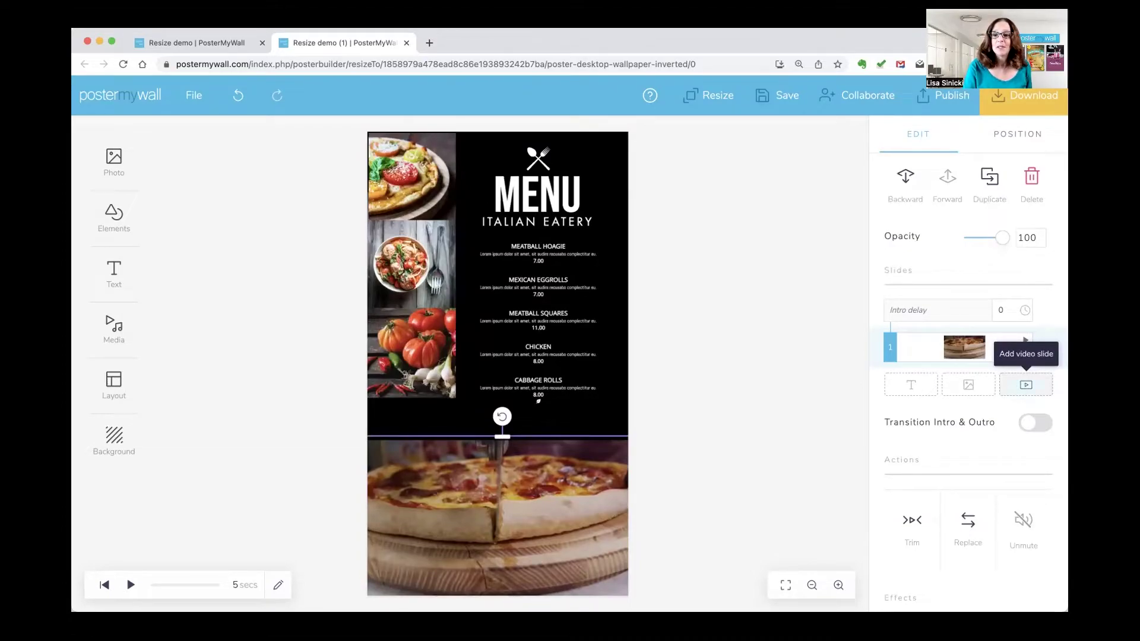
Add the stock clip of several whole pizzas as the second slide.
click(1026, 385)
click(651, 364)
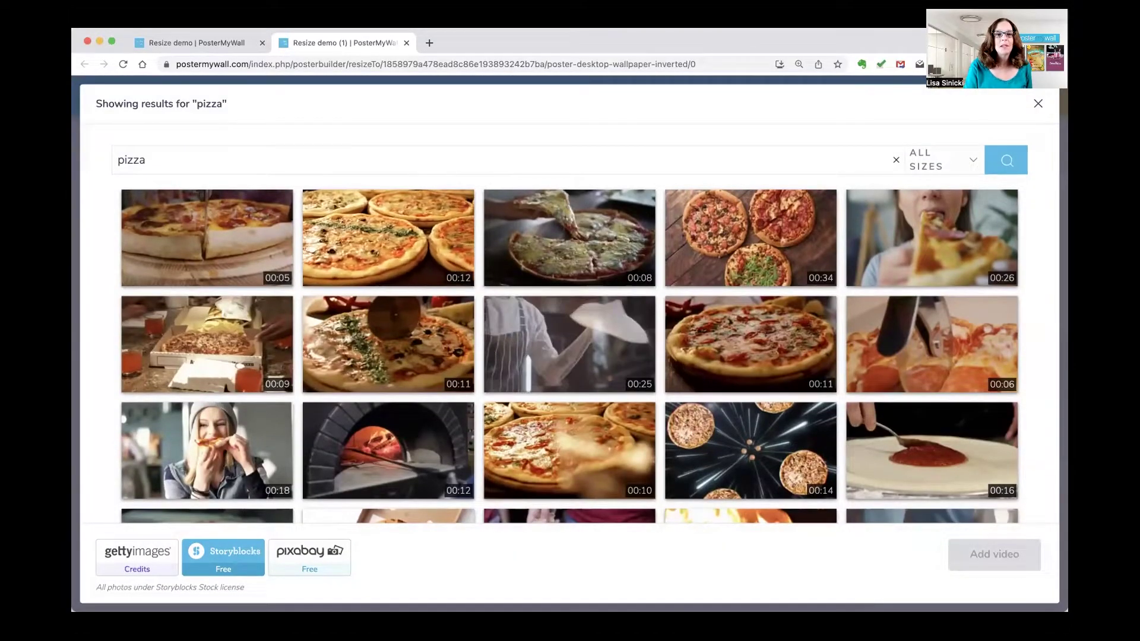
click(388, 237)
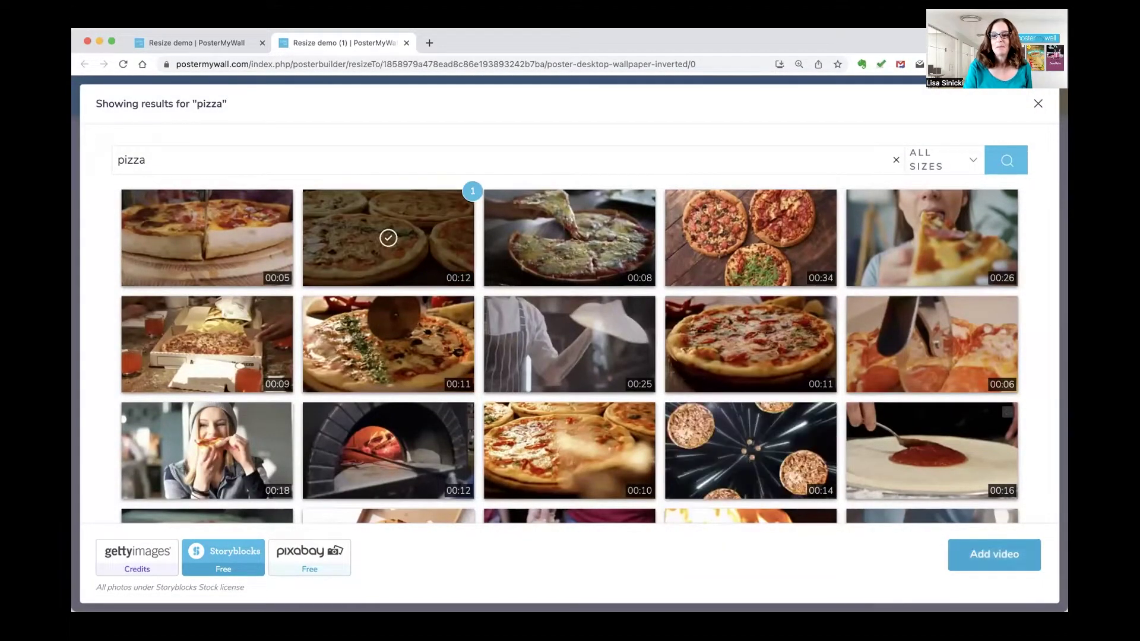
click(994, 554)
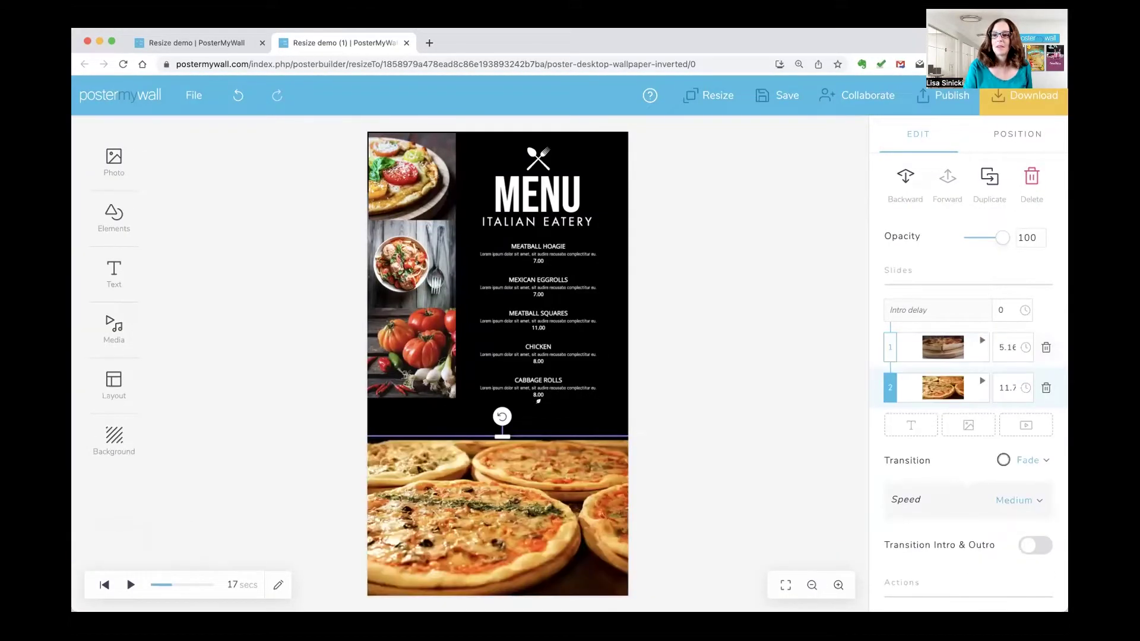
Add a third-row pizza stock clip as the third slide.
click(1025, 425)
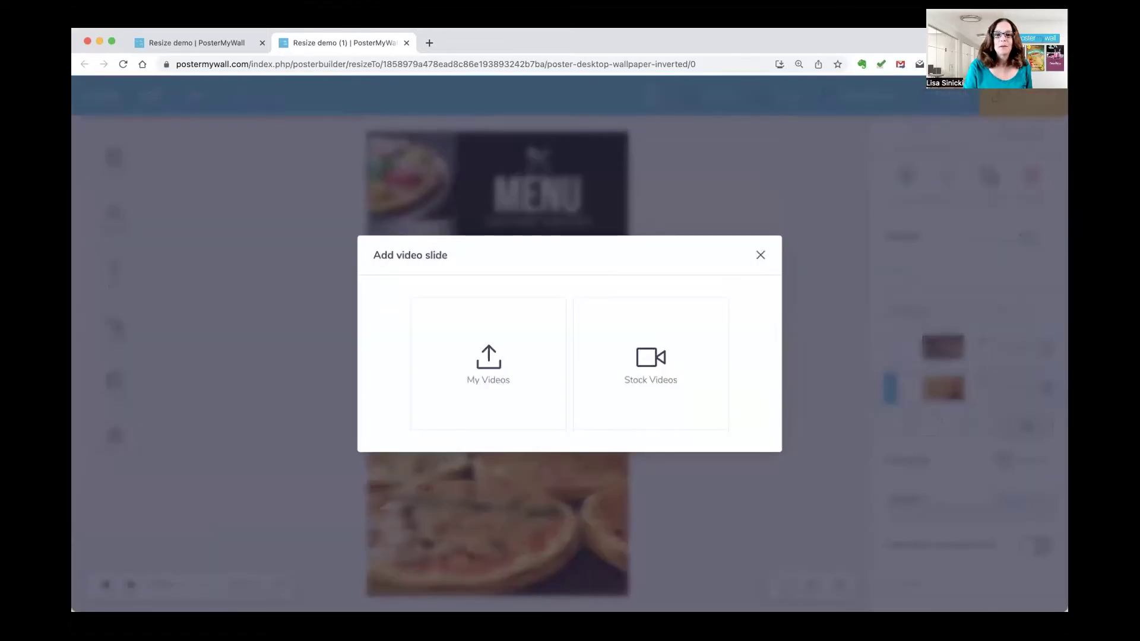
click(650, 364)
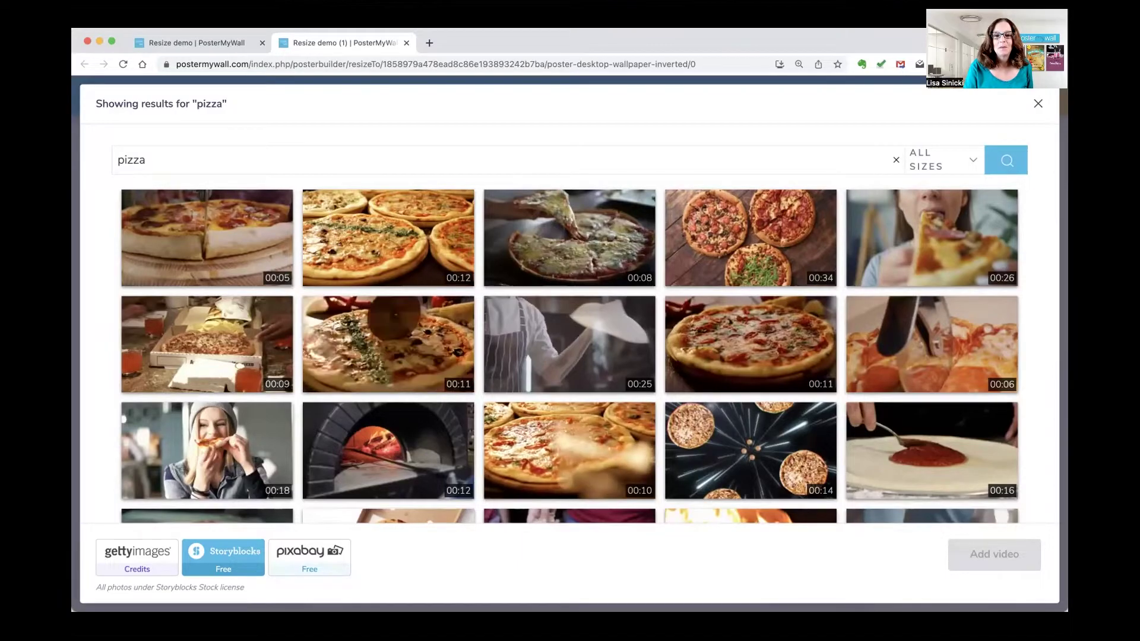
click(569, 451)
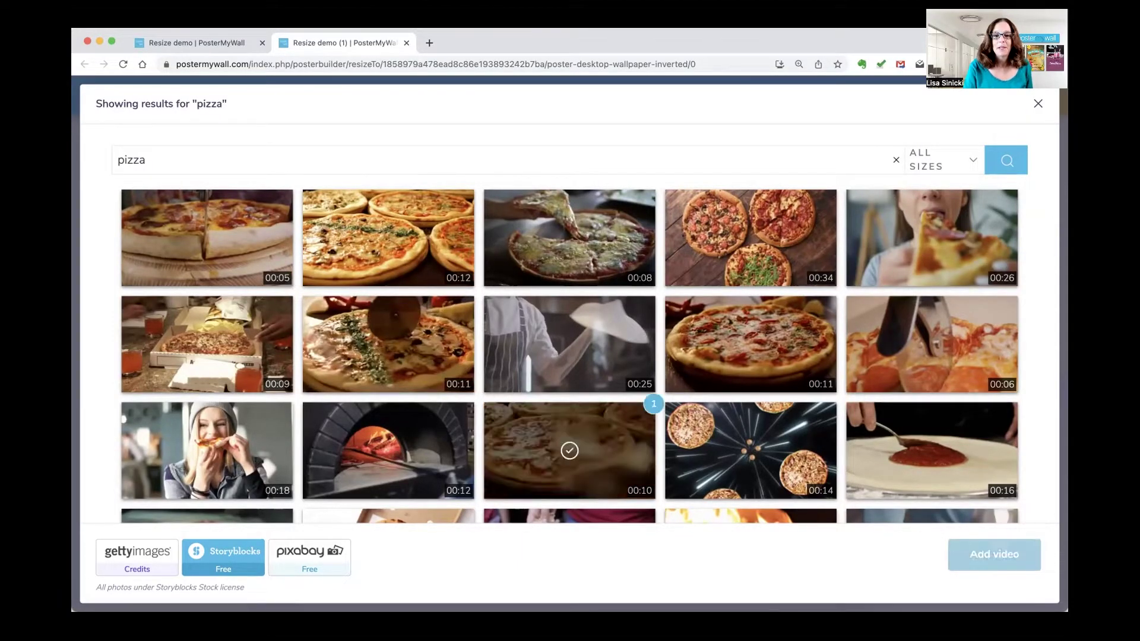
click(993, 554)
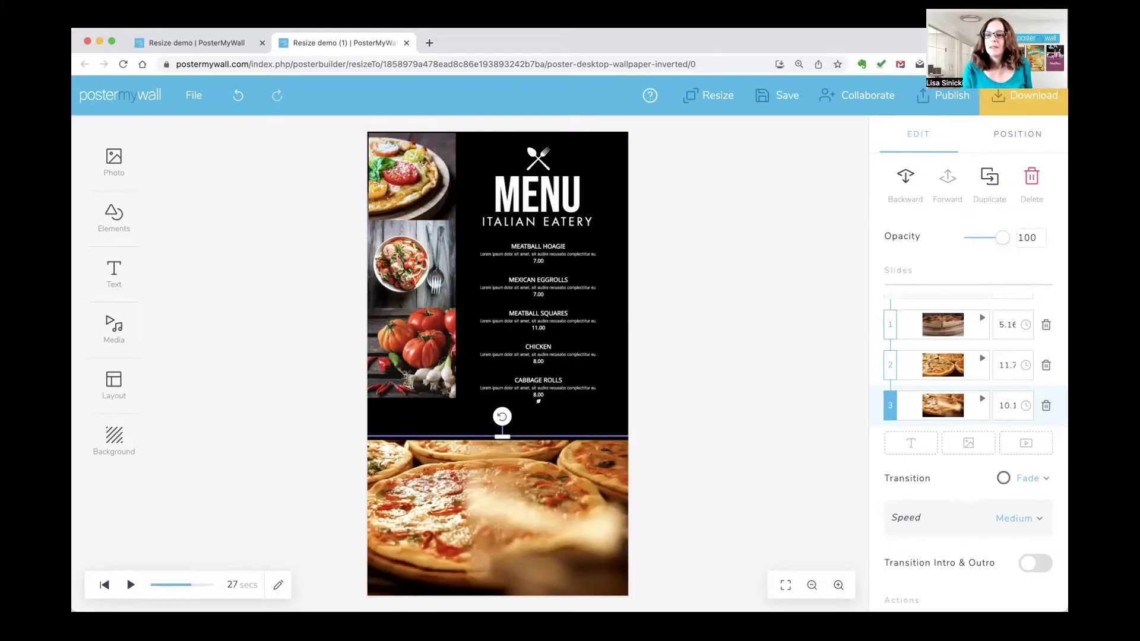
Set each of the three slides to 2 seconds, then save the design.
click(1000, 325)
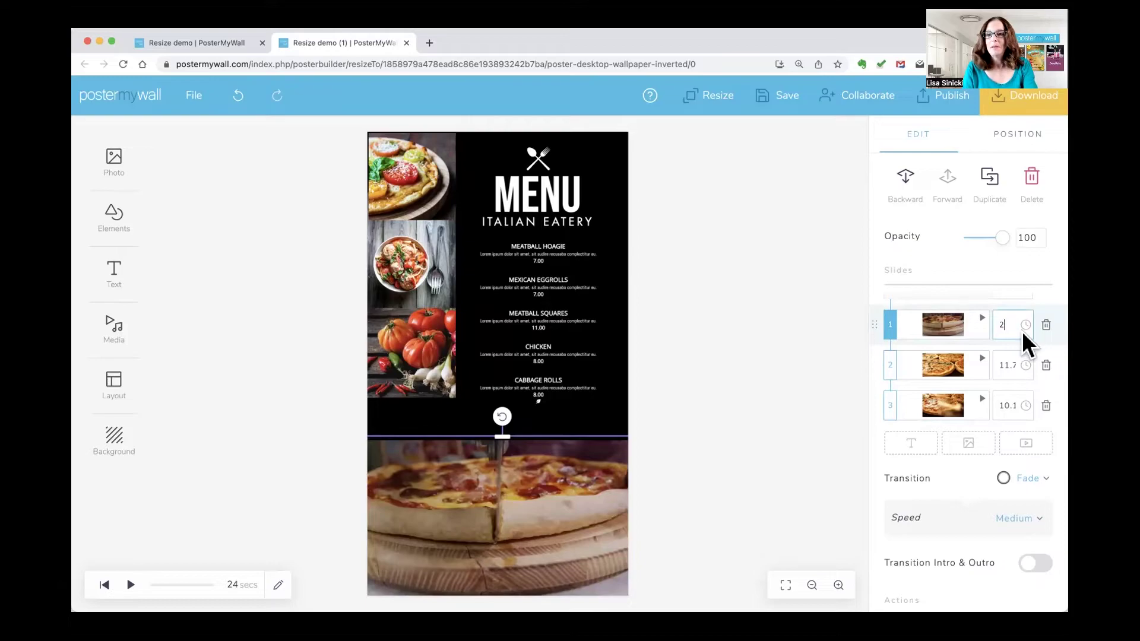
double_click(998, 366)
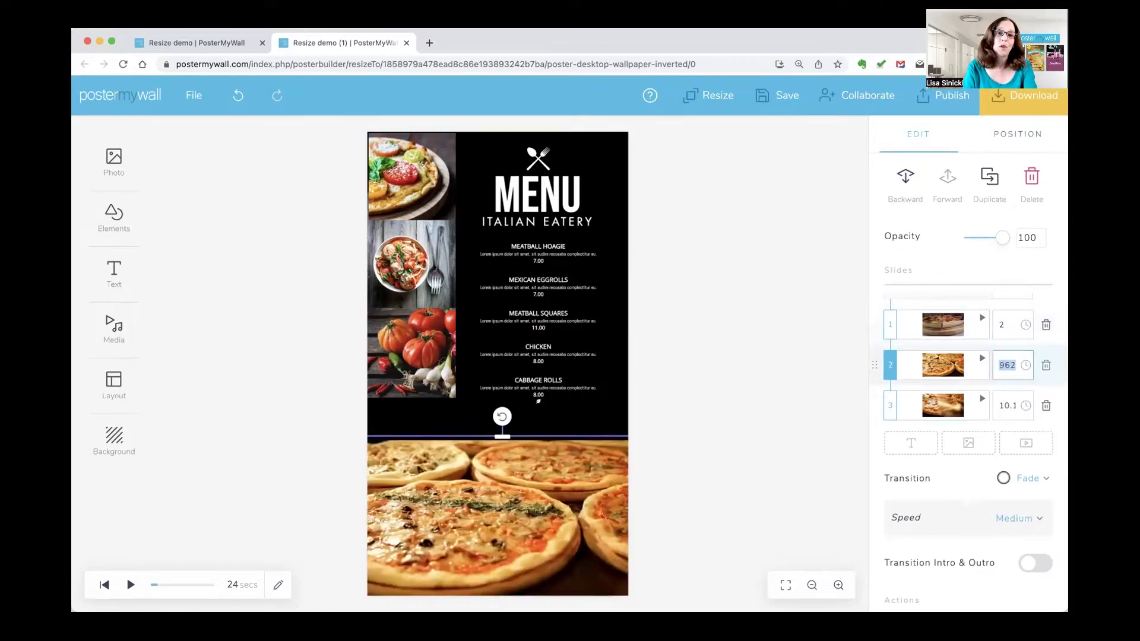
text(2)
click(997, 405)
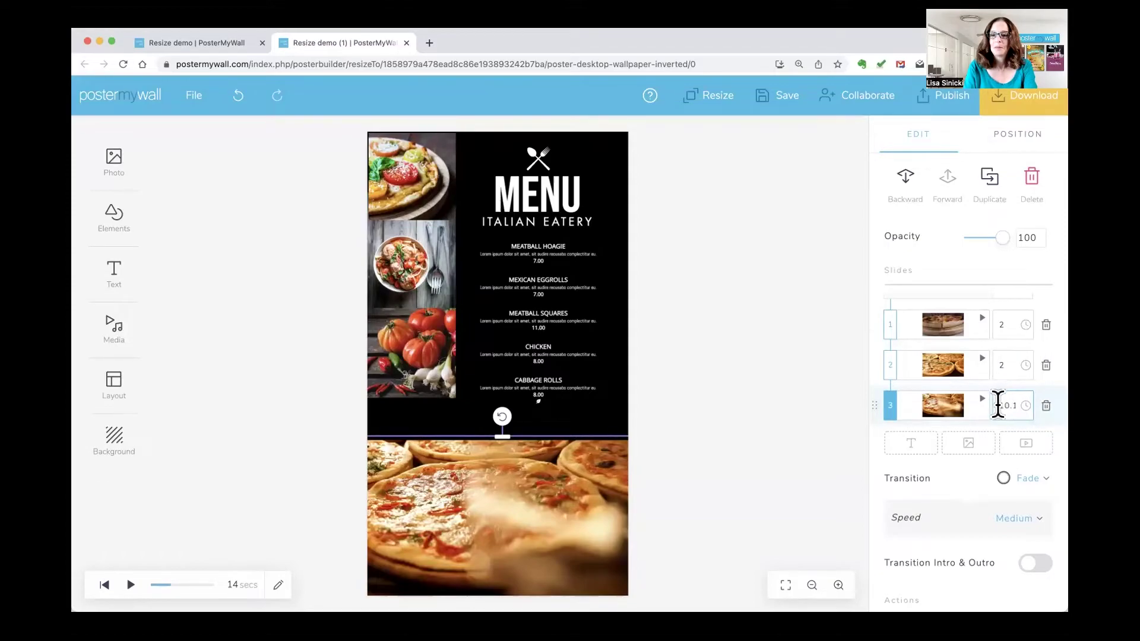
double_click(998, 406)
text(2)
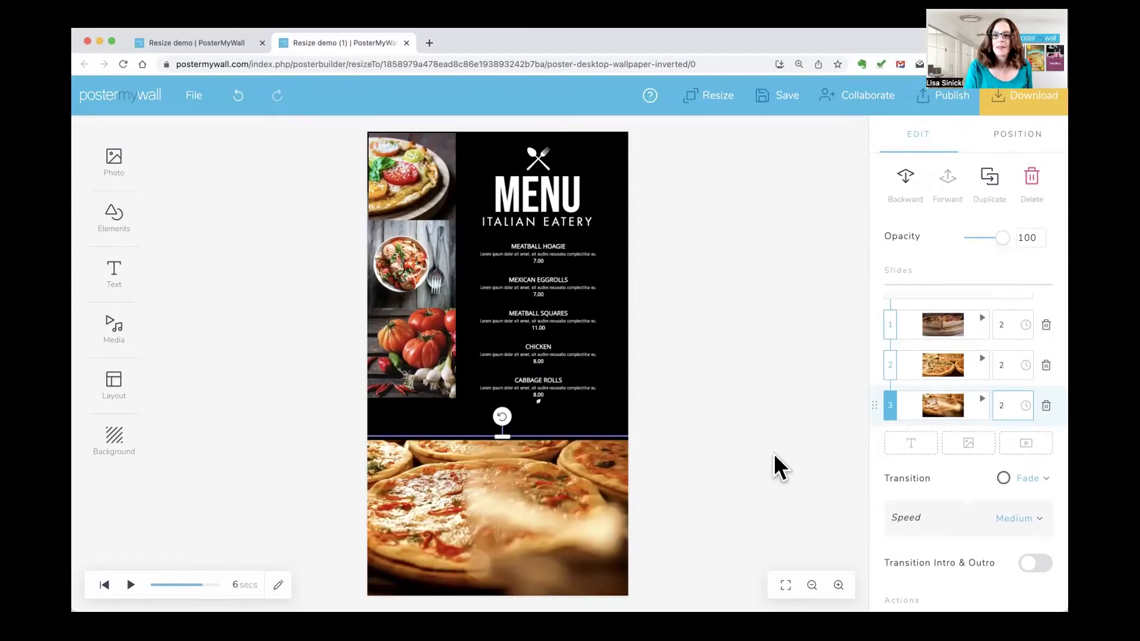
click(784, 106)
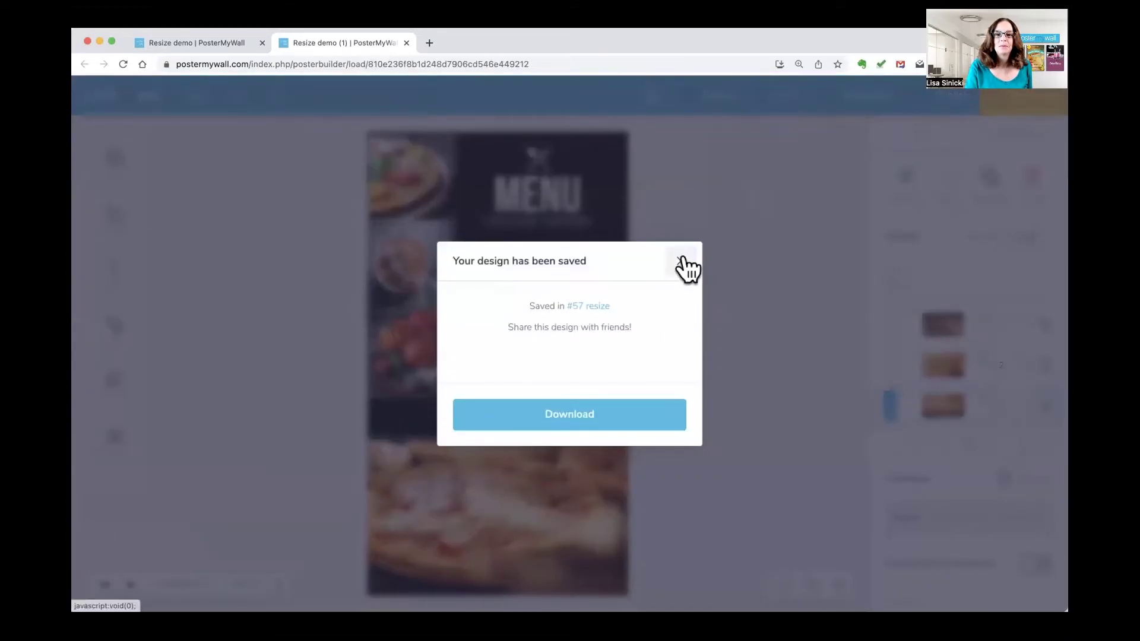
Close the save confirmation and play the 6-second slideshow from the start.
click(681, 262)
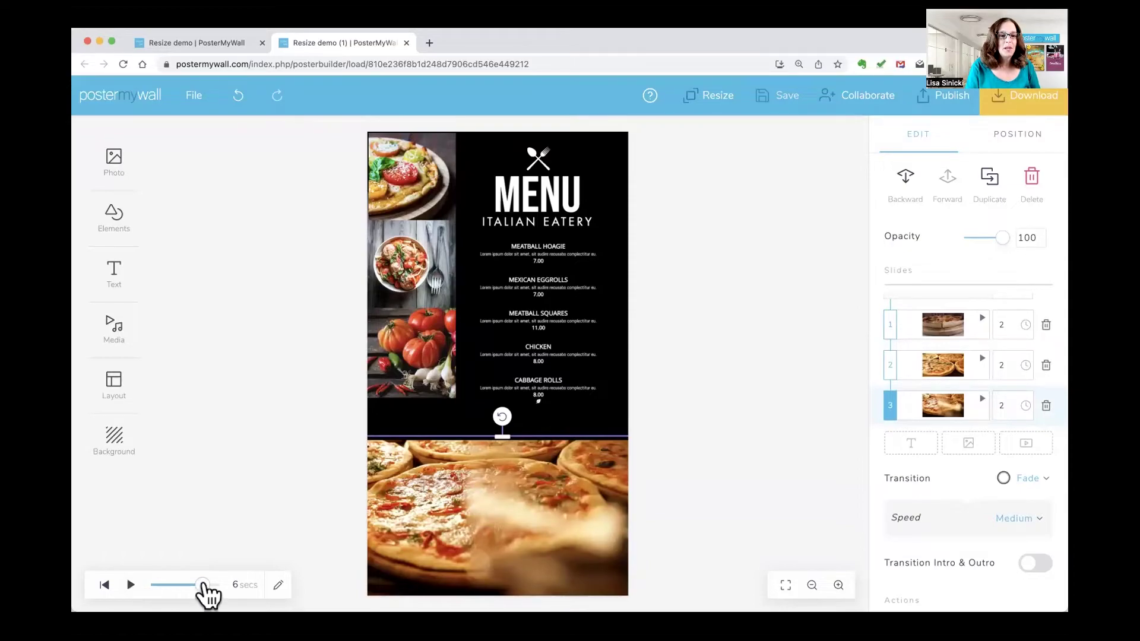
drag(202, 585, 151, 586)
click(131, 585)
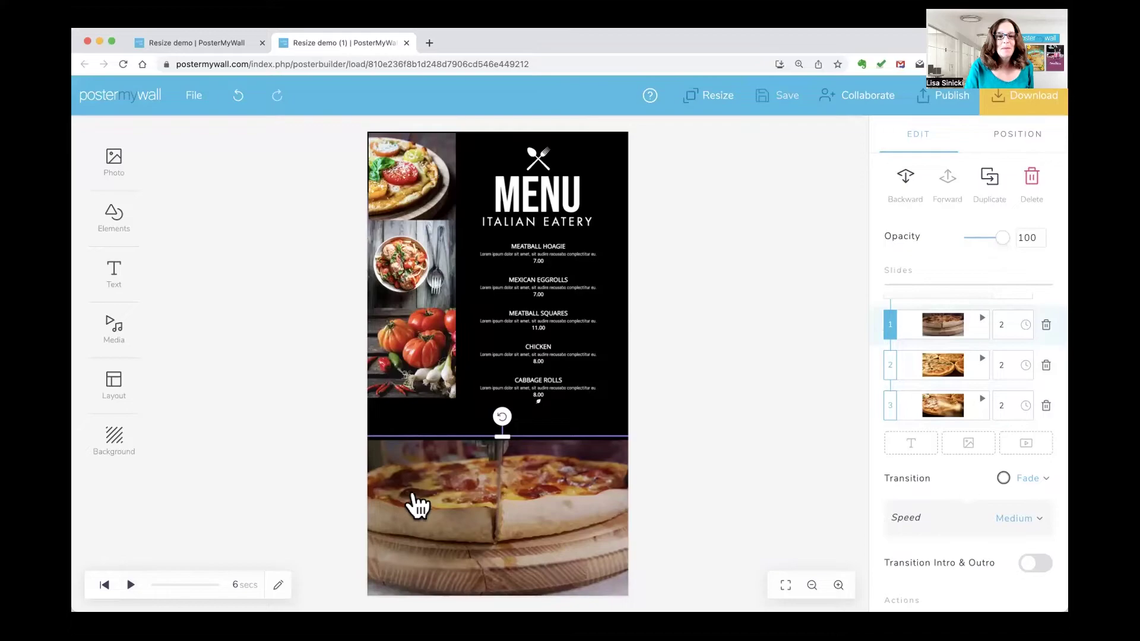
Move and enlarge the pizza slideshow to span the full poster width beneath the menu.
drag(414, 501, 469, 504)
drag(413, 435, 364, 428)
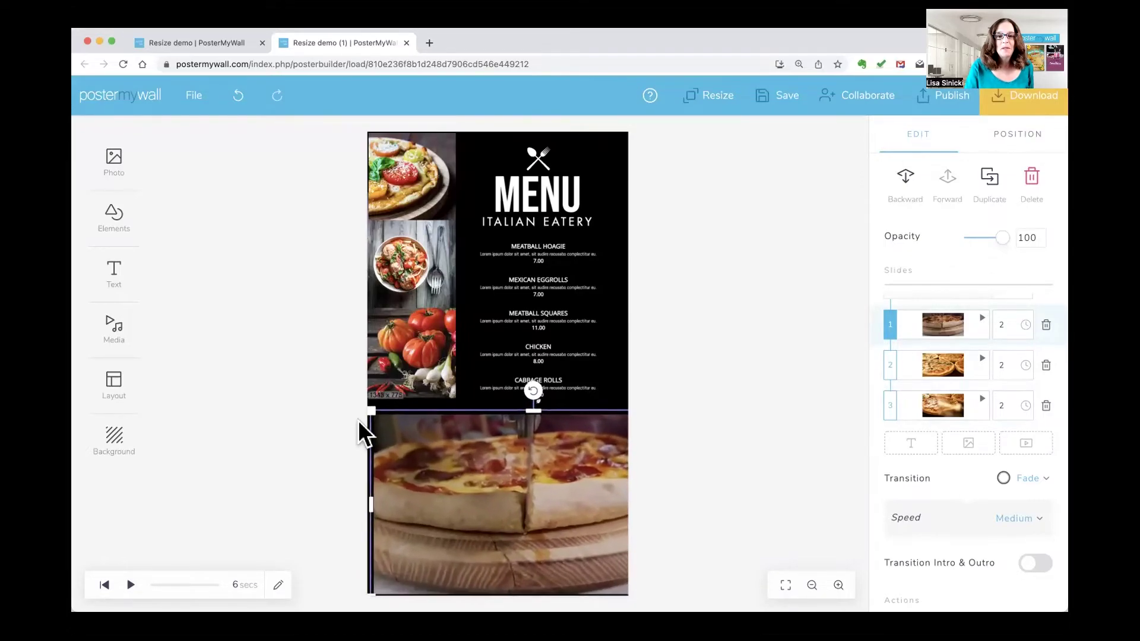
drag(498, 460, 486, 468)
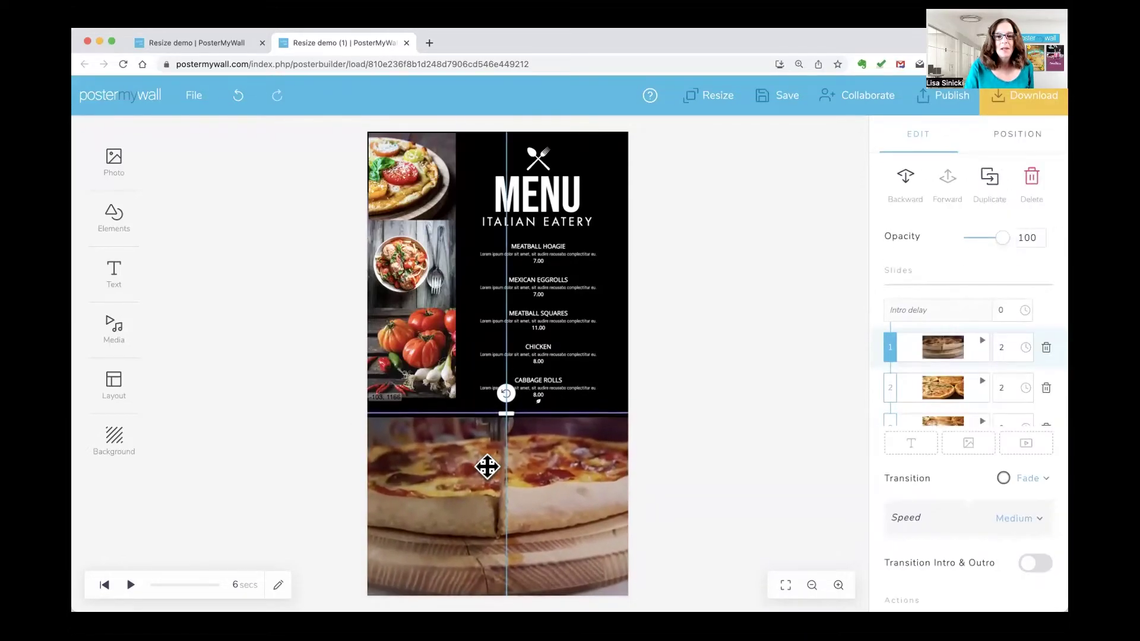
click(709, 374)
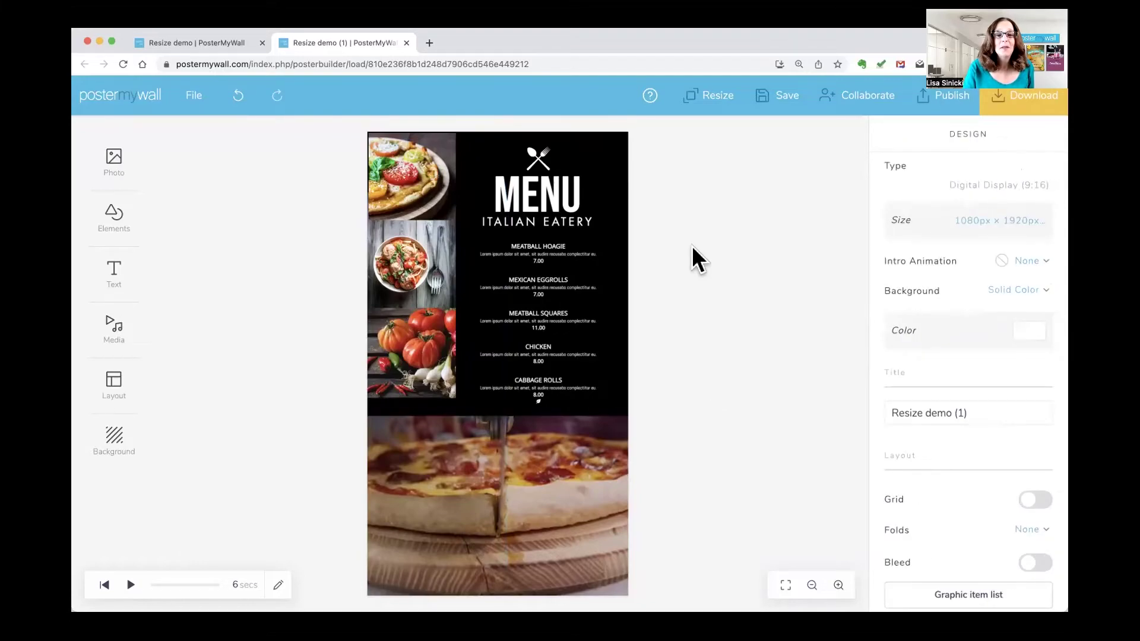
Align the tomato, pasta and pizza photos in the left strip with the top of the video.
drag(429, 332, 425, 345)
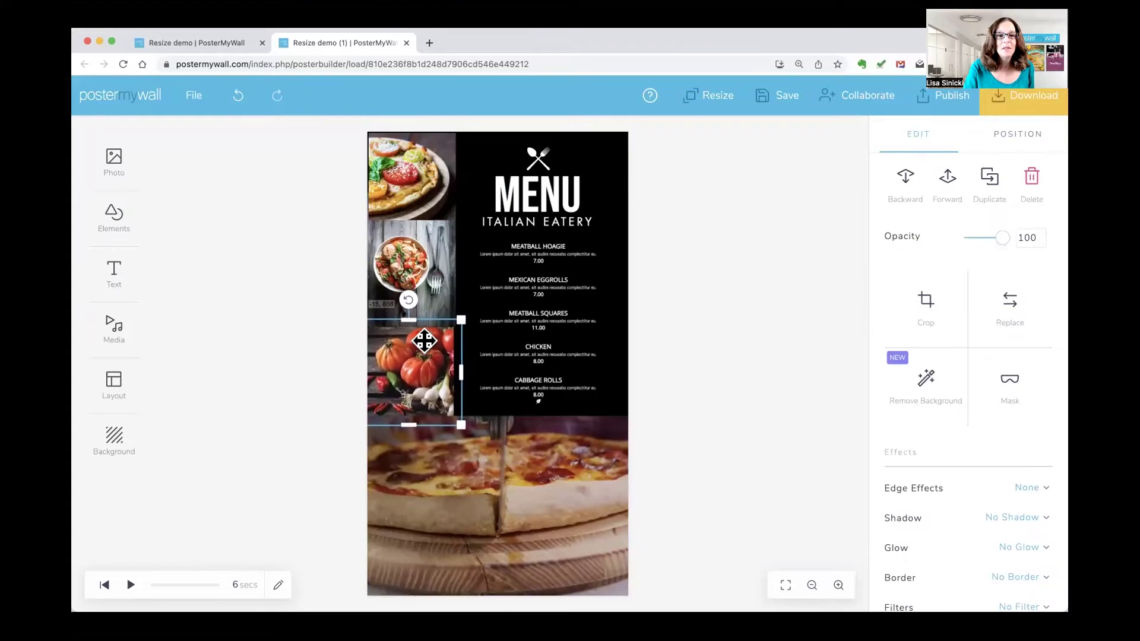
click(438, 262)
click(440, 204)
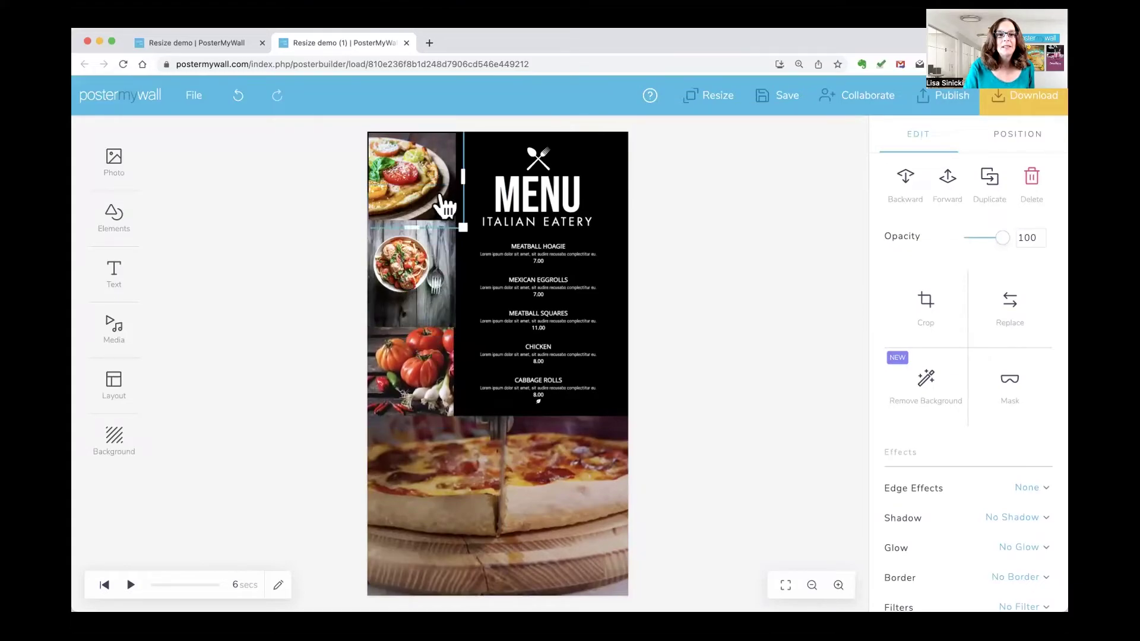
click(765, 198)
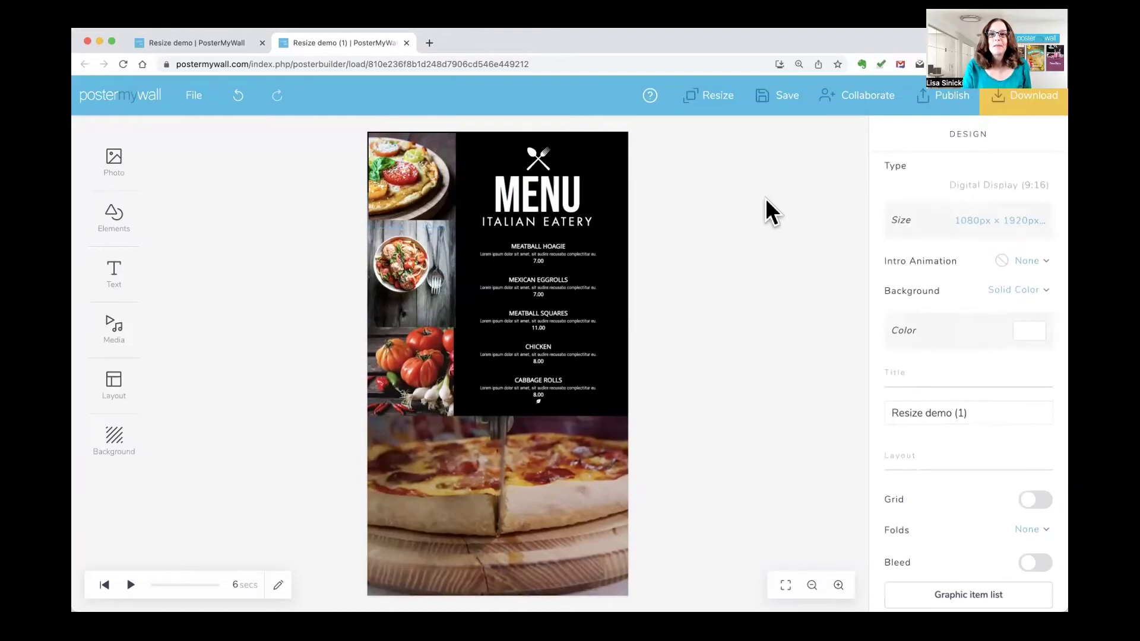
Save the 9:16 menu design with its full-width pizza slideshow.
click(787, 102)
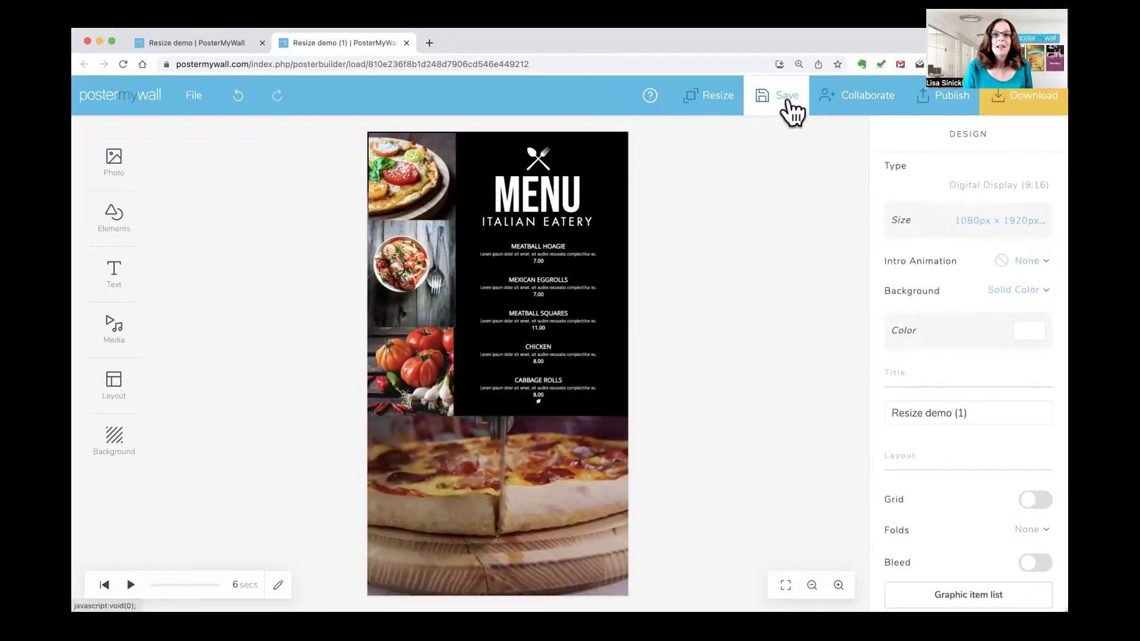